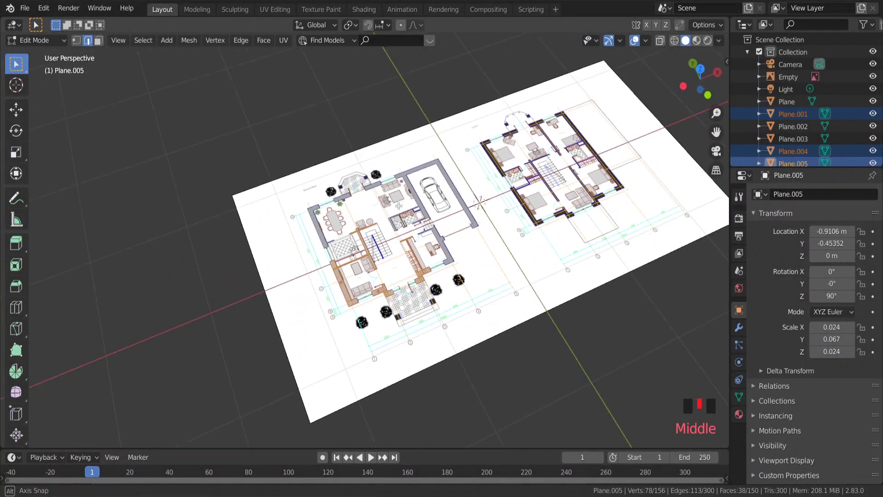
# - Leave Edit Mode, deselect everything, and show the floor-plan image again in Top view
pyautogui.scroll(3, 360, 266)
pyautogui.scroll(1, 352, 231)
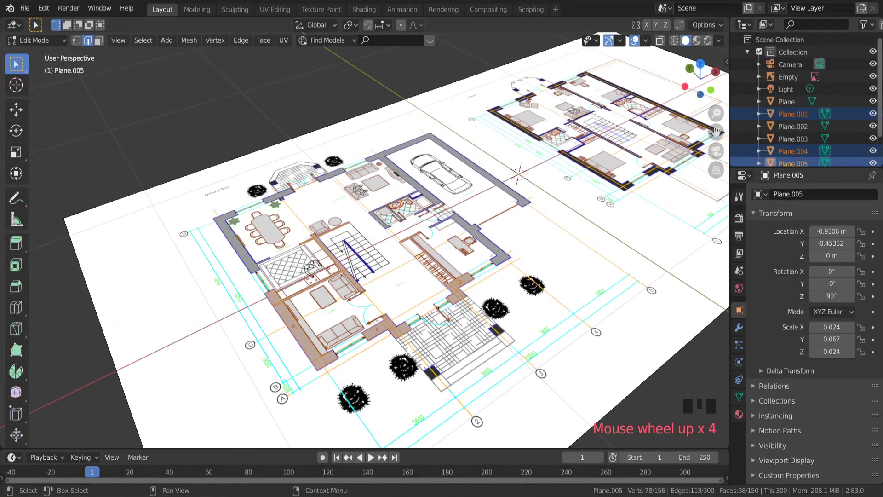
pyautogui.click(873, 76)
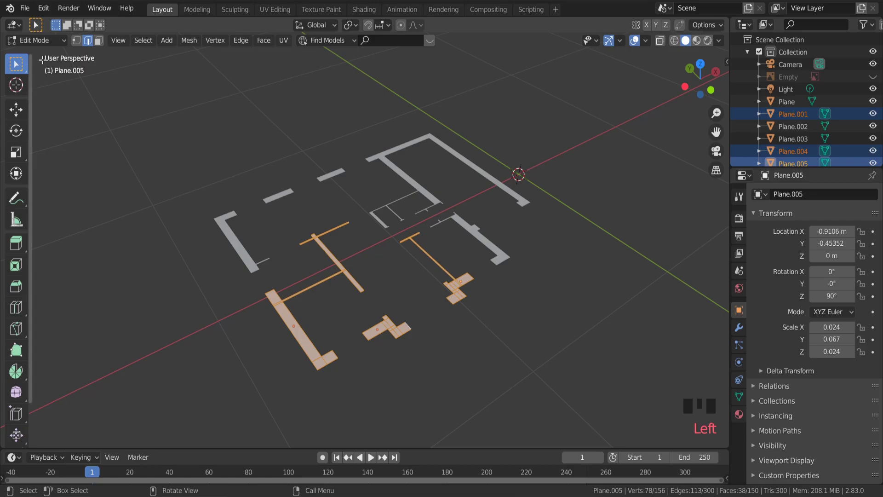
pyautogui.press('Tab')
pyautogui.click(190, 156)
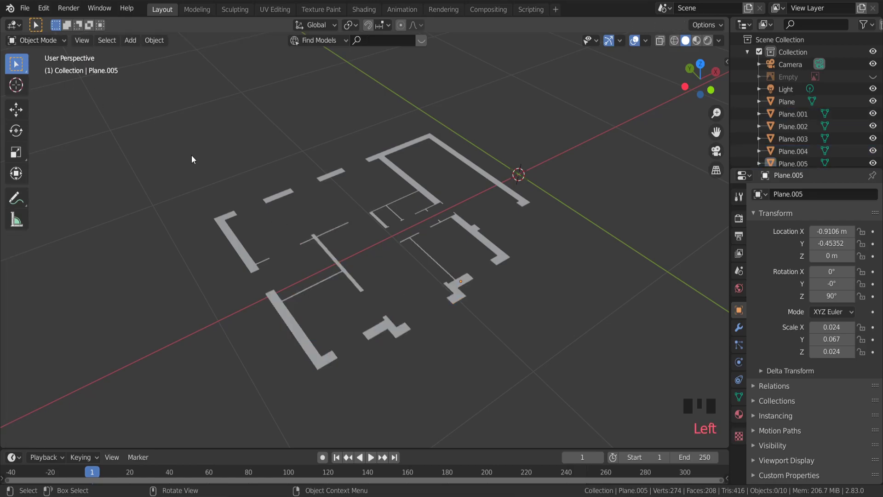
pyautogui.scroll(3, 428, 217)
pyautogui.moveTo(481, 239); pyautogui.dragTo(506, 225, button='middle')
pyautogui.click(874, 78)
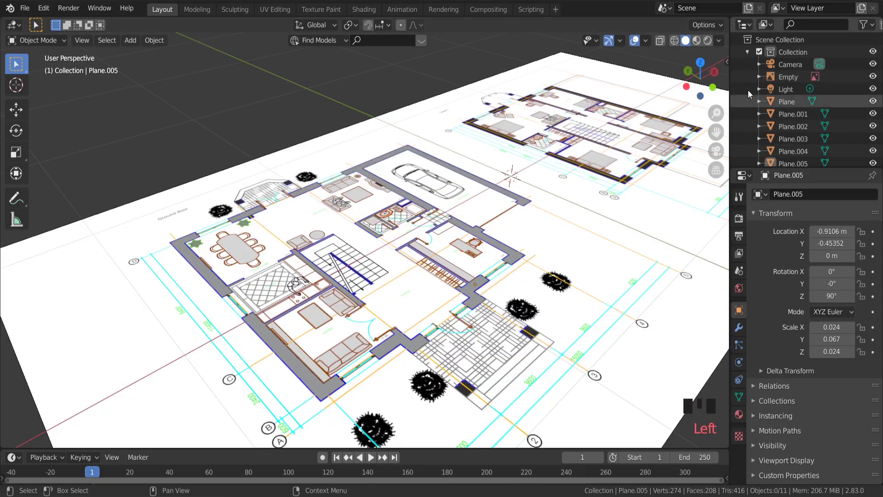
pyautogui.click(700, 61)
# - Switch to the Measure tool and drag a ruler along the plan's bottom 3600 dimension line
pyautogui.scroll(-2, 459, 256)
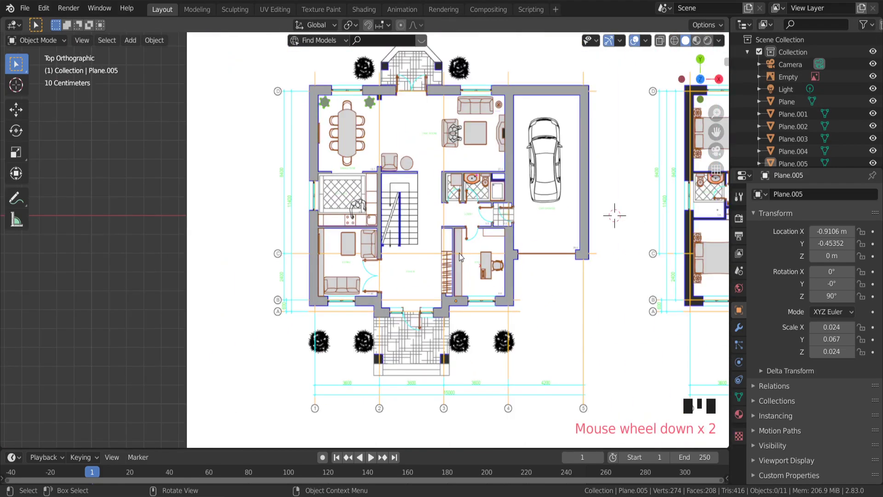
pyautogui.click(20, 222)
pyautogui.scroll(9, 342, 442)
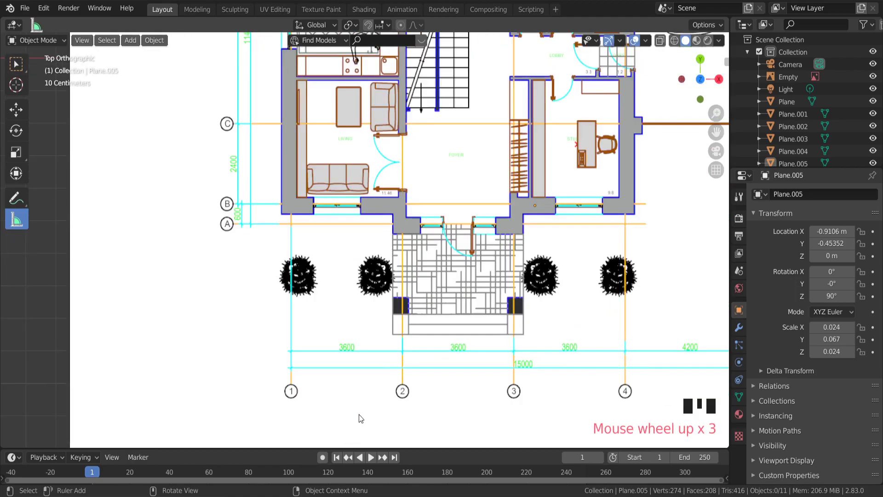
pyautogui.scroll(-8, 274, 338)
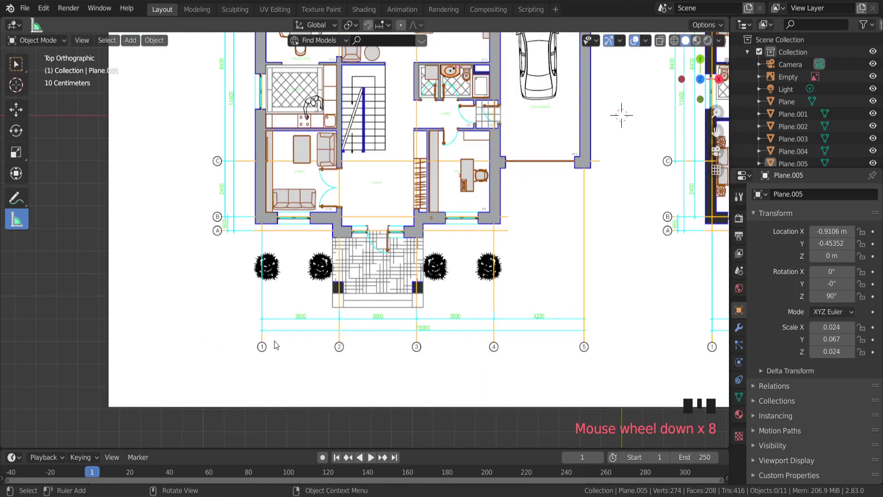
pyautogui.scroll(6, 274, 341)
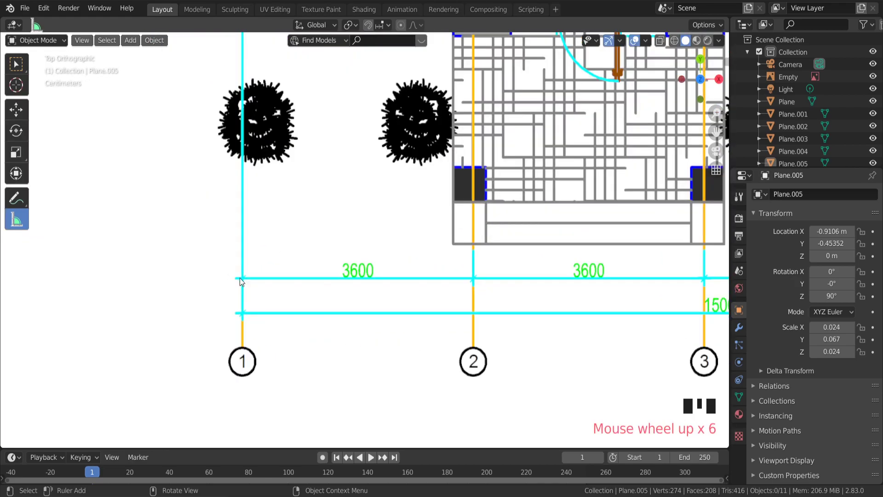
pyautogui.scroll(5, 240, 279)
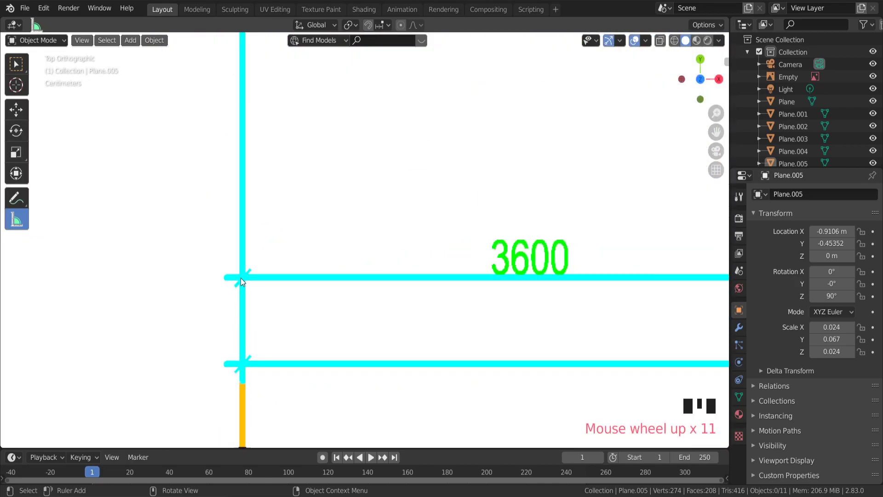
pyautogui.moveTo(242, 277); pyautogui.dragTo(704, 278)
pyautogui.moveTo(716, 132); pyautogui.dragTo(711, 137)
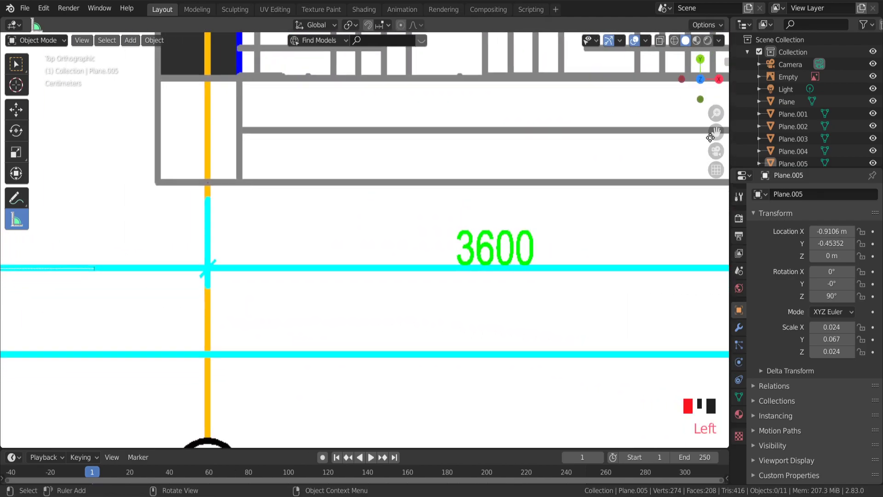
pyautogui.moveTo(96, 270); pyautogui.dragTo(718, 266)
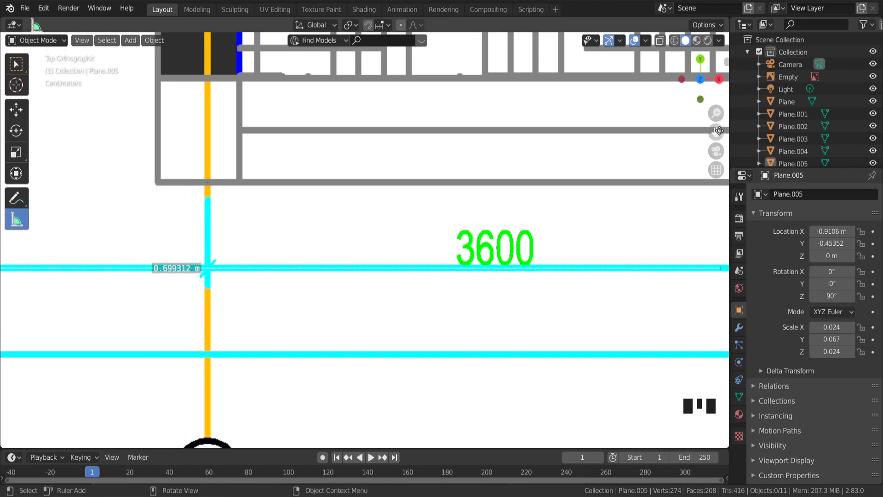
# - Snap the ruler's end onto the grid line so it reads 1.53954 m
pyautogui.moveTo(716, 132); pyautogui.dragTo(399, 134)
pyautogui.scroll(-2, 663, 262)
pyautogui.scroll(-3, 615, 212)
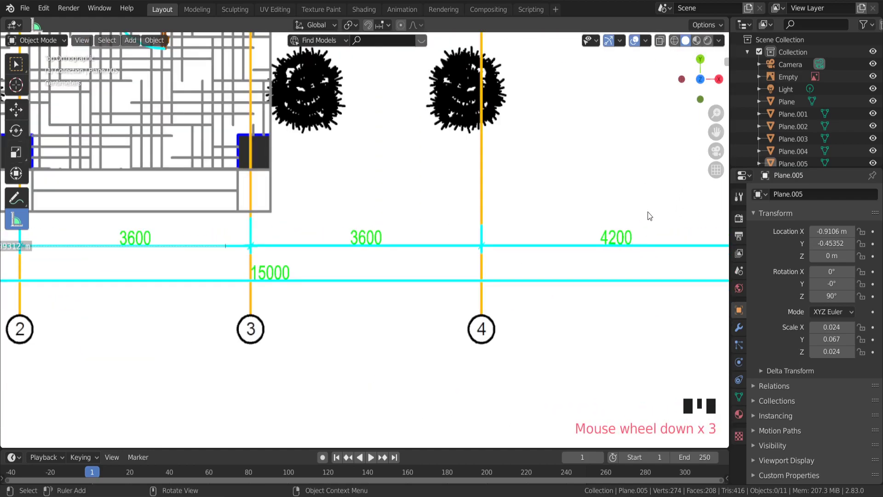
pyautogui.moveTo(714, 133); pyautogui.dragTo(533, 133)
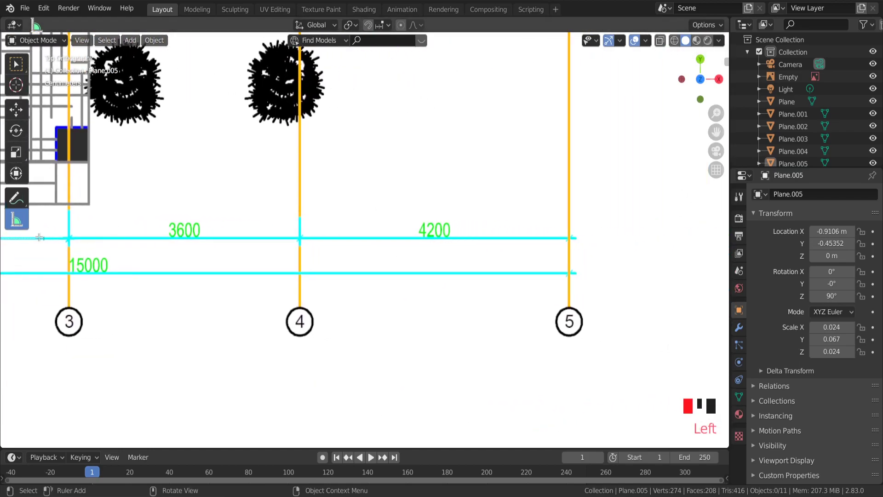
pyautogui.moveTo(44, 238); pyautogui.dragTo(571, 238)
pyautogui.scroll(14, 571, 237)
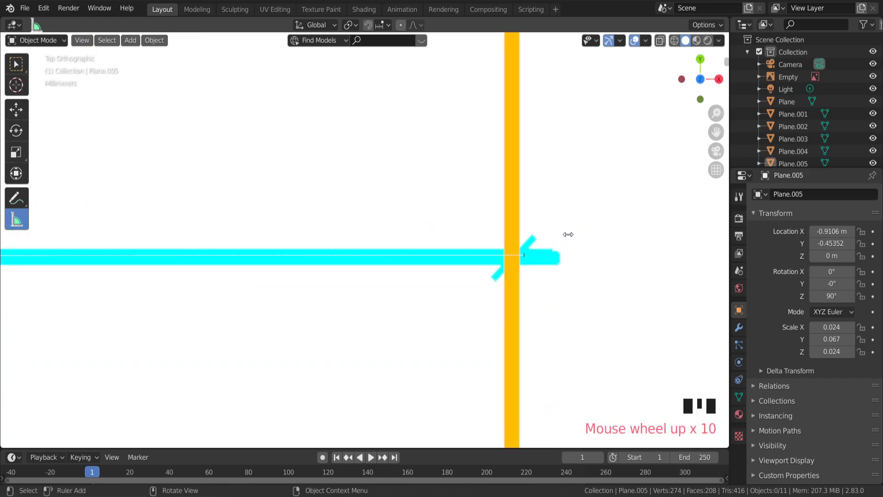
pyautogui.moveTo(465, 276); pyautogui.dragTo(442, 278)
pyautogui.scroll(-20, 442, 278)
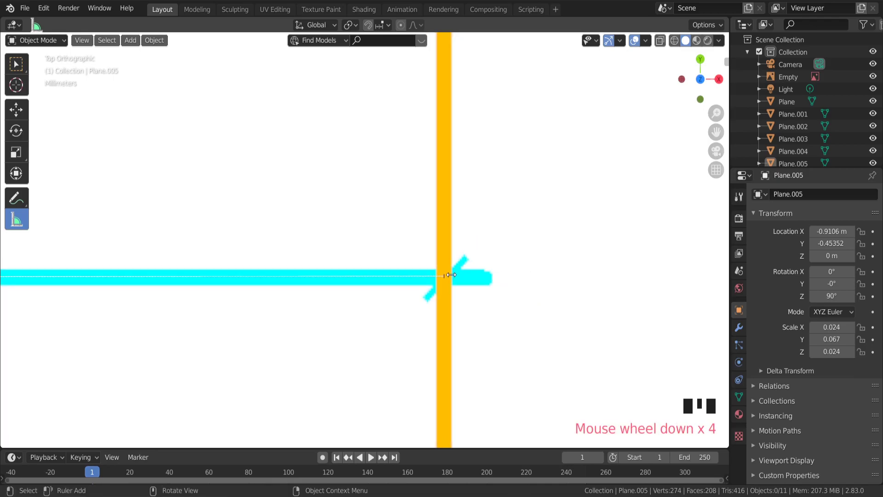
pyautogui.scroll(7, 276, 277)
pyautogui.scroll(13, 78, 276)
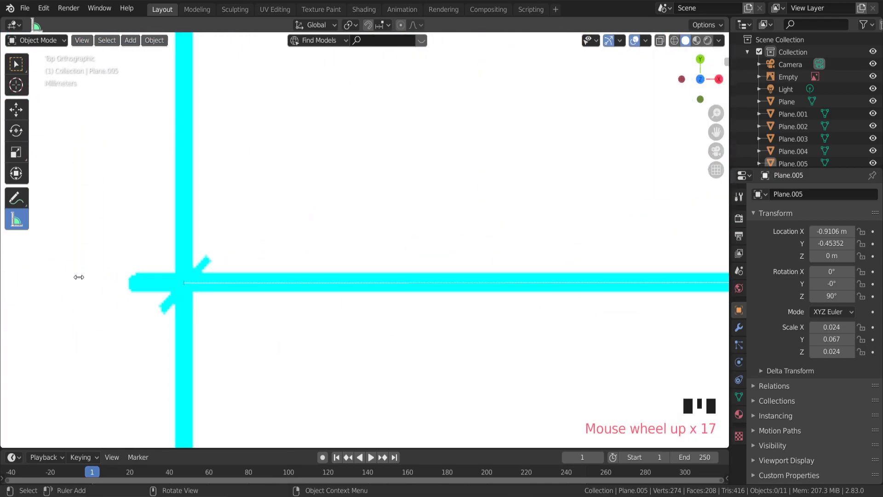
pyautogui.scroll(-14, 191, 280)
pyautogui.scroll(-3, 654, 282)
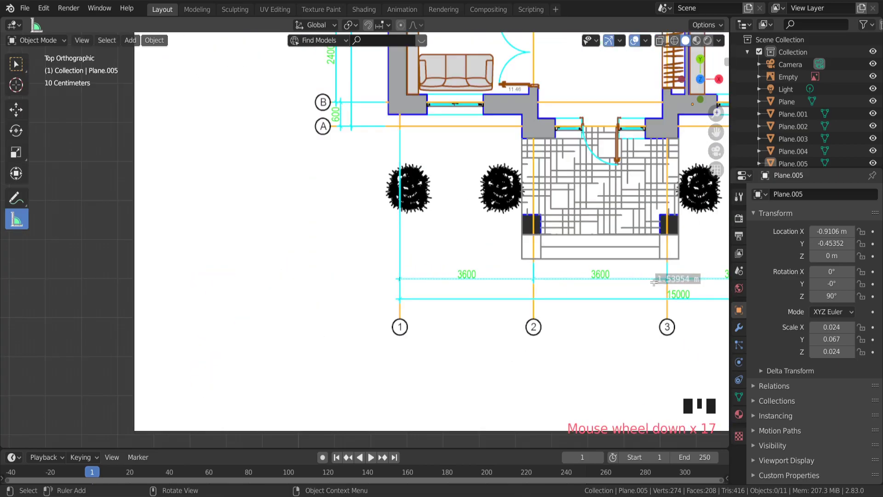
pyautogui.scroll(8, 692, 280)
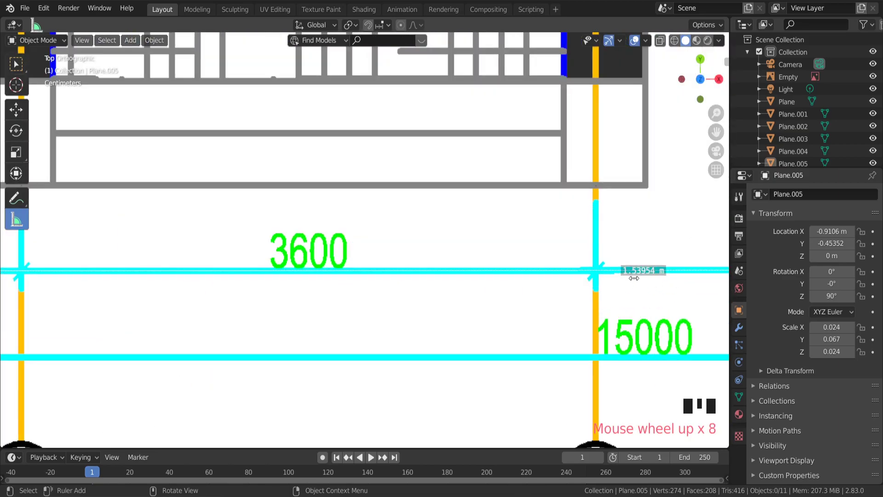
pyautogui.scroll(-3, 638, 275)
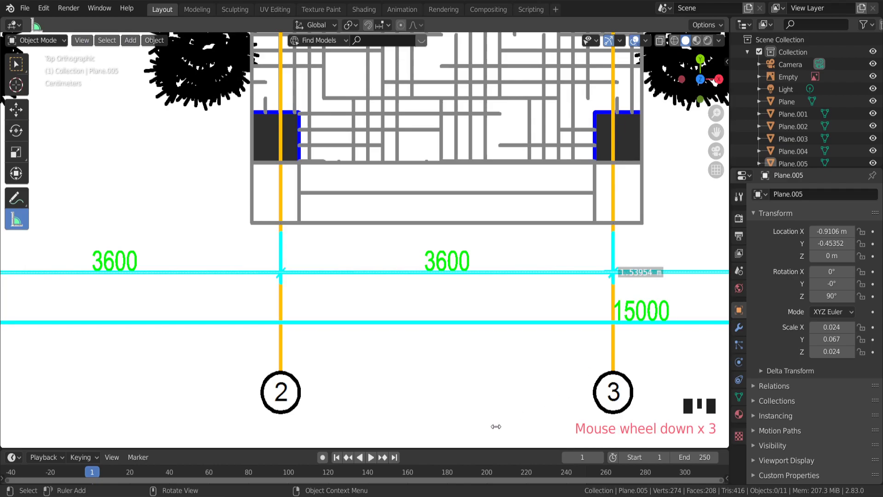
pyautogui.scroll(-5, 475, 387)
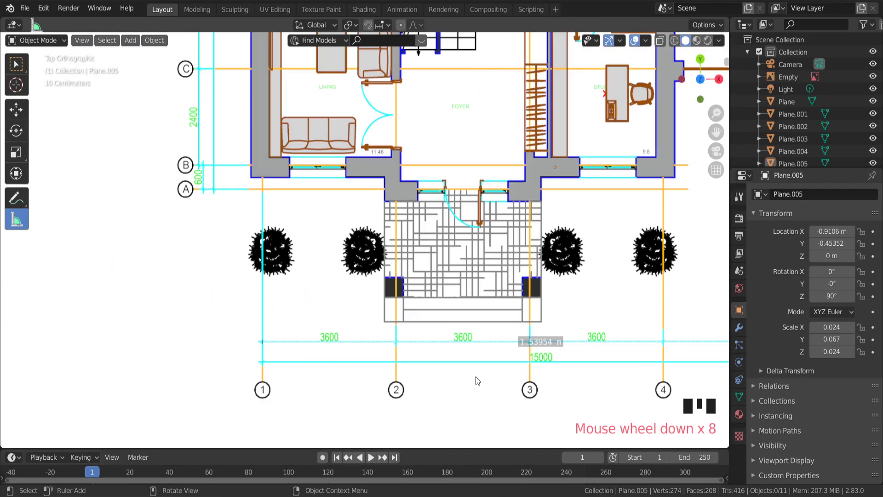
# - Work out 15 ÷ 1.54 ≈ 9.74 in Windows Calculator, then close it
pyautogui.press('XF86Calculator')
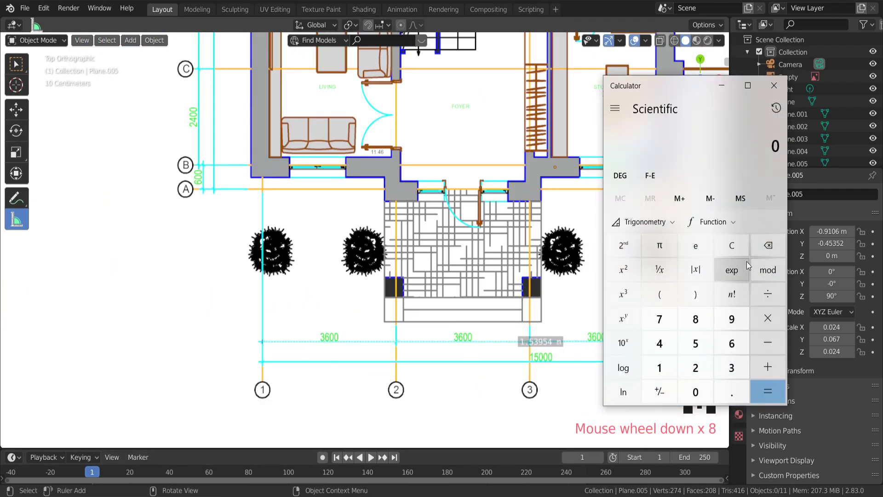
pyautogui.click(670, 373)
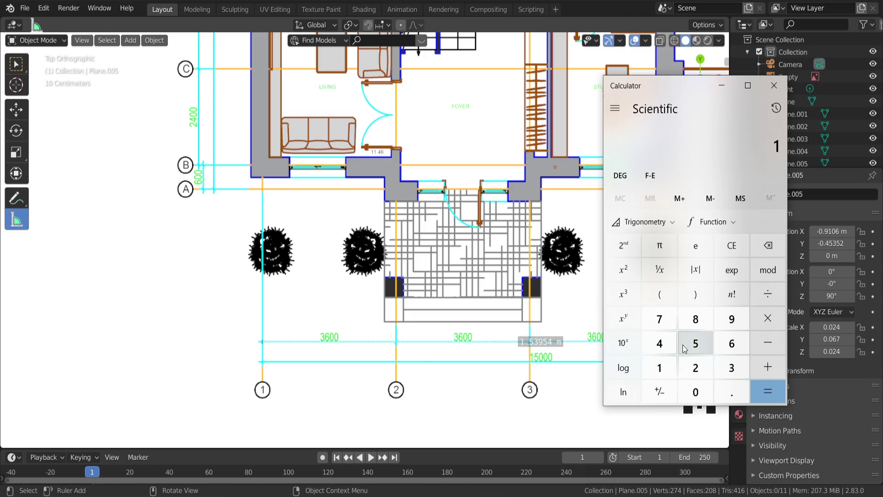
pyautogui.moveTo(667, 85); pyautogui.dragTo(144, 86)
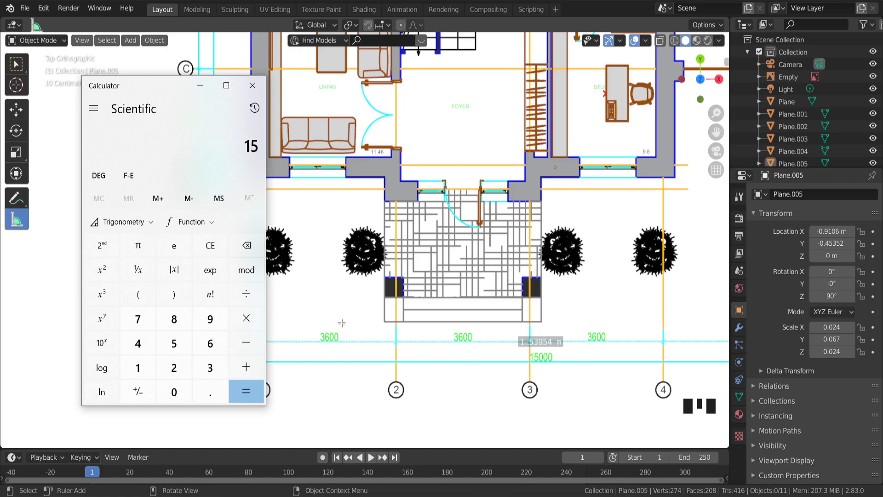
pyautogui.click(247, 298)
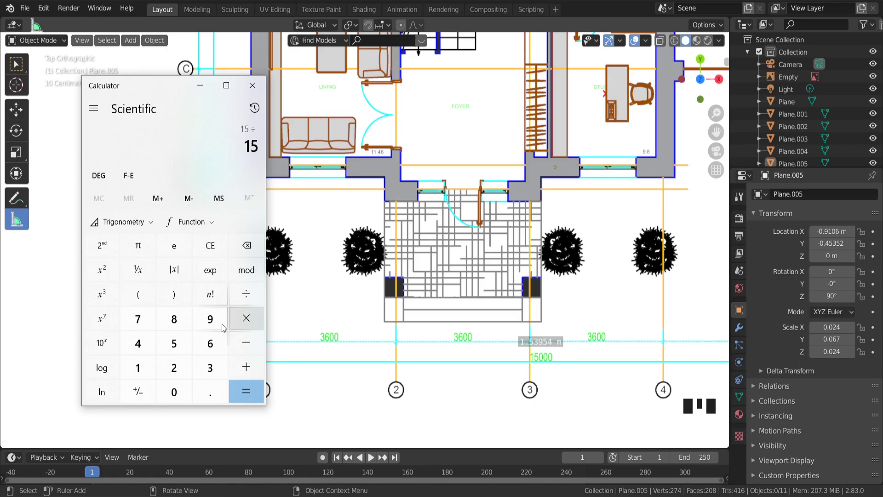
pyautogui.click(141, 377)
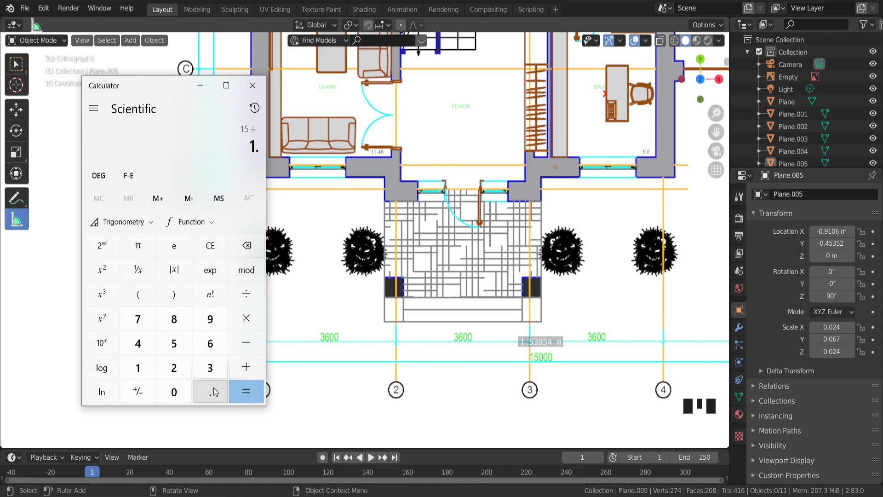
pyautogui.click(174, 343)
pyautogui.click(138, 343)
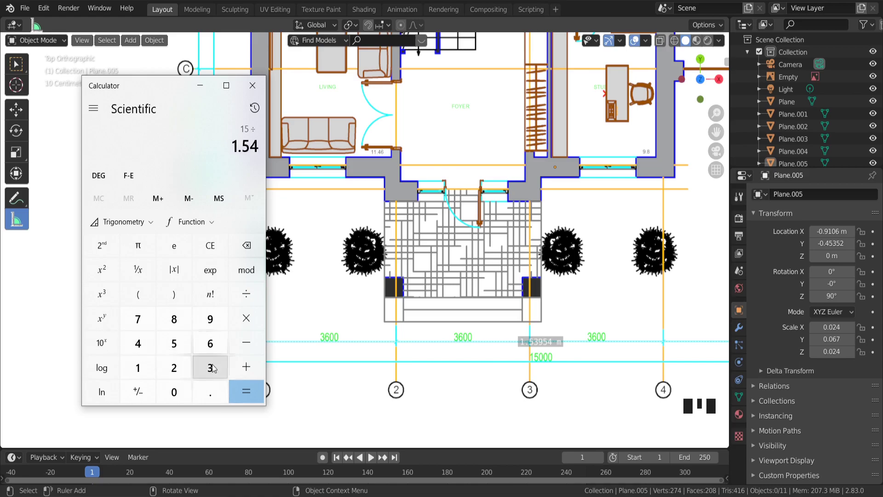
pyautogui.click(246, 392)
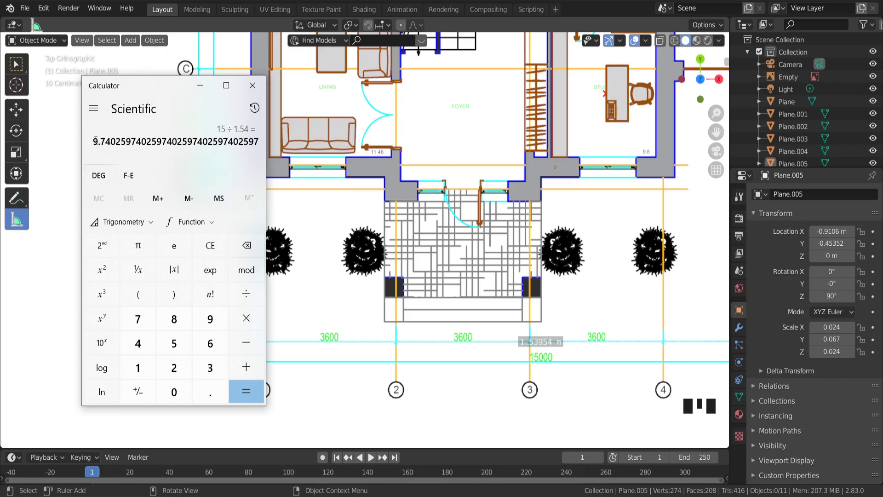
pyautogui.click(252, 86)
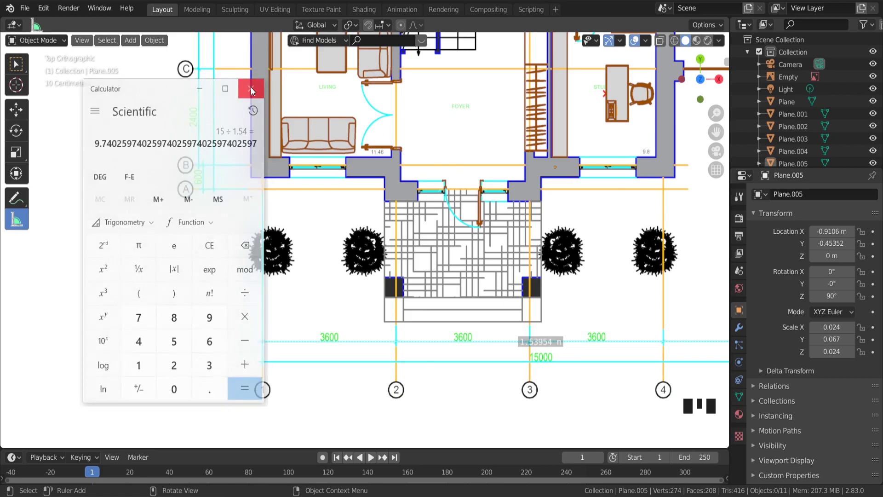
# - Select all objects, including the plan image, and scale them uniformly by 9.74
pyautogui.scroll(-8, 586, 111)
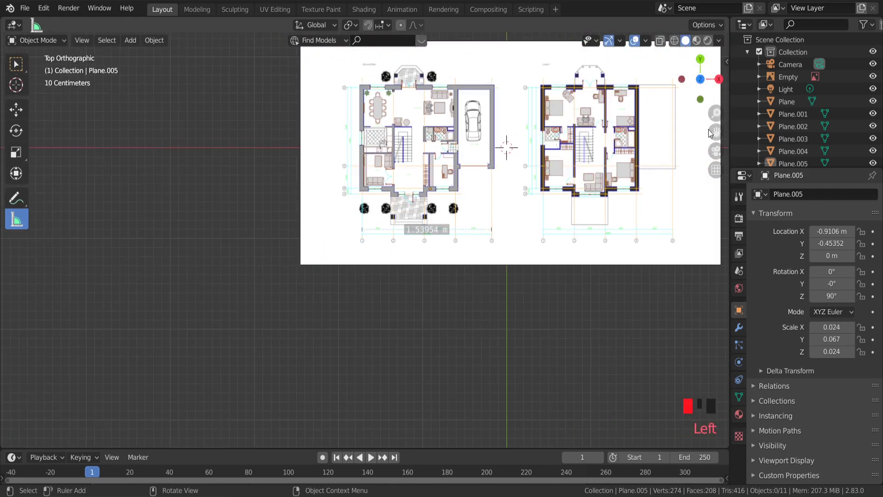
pyautogui.click(788, 76)
pyautogui.moveTo(716, 132); pyautogui.dragTo(642, 162)
pyautogui.click(619, 169)
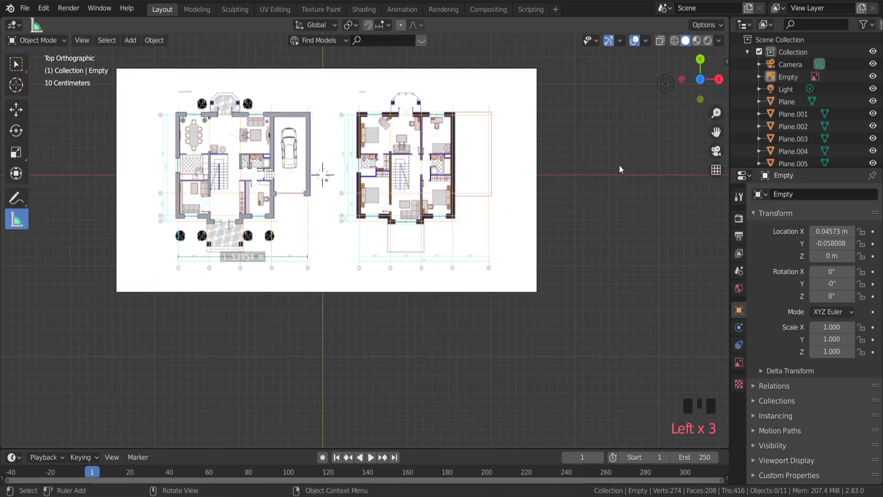
pyautogui.press('a')
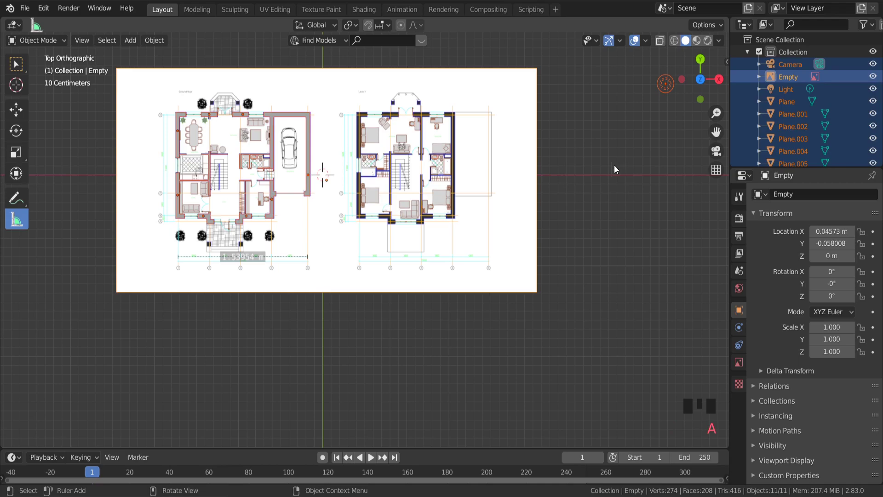
pyautogui.press('s')
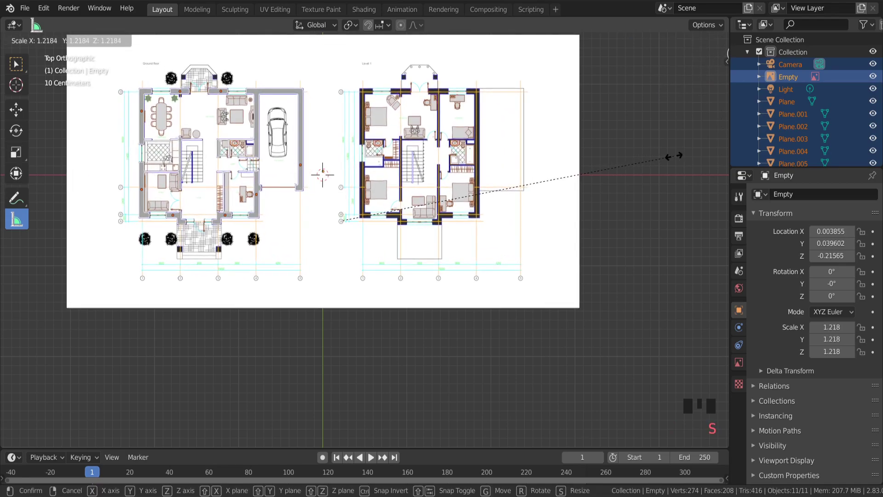
pyautogui.write('9')
pyautogui.write('.75')
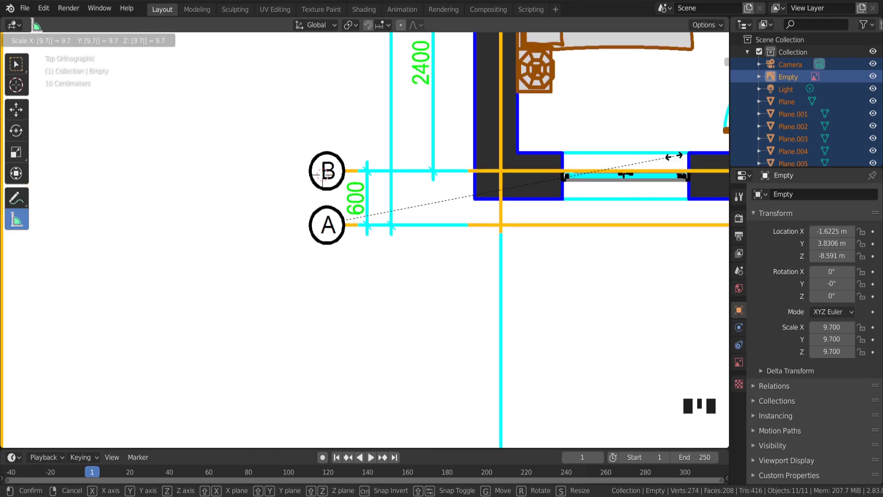
pyautogui.press('BackSpace')
pyautogui.write('4')
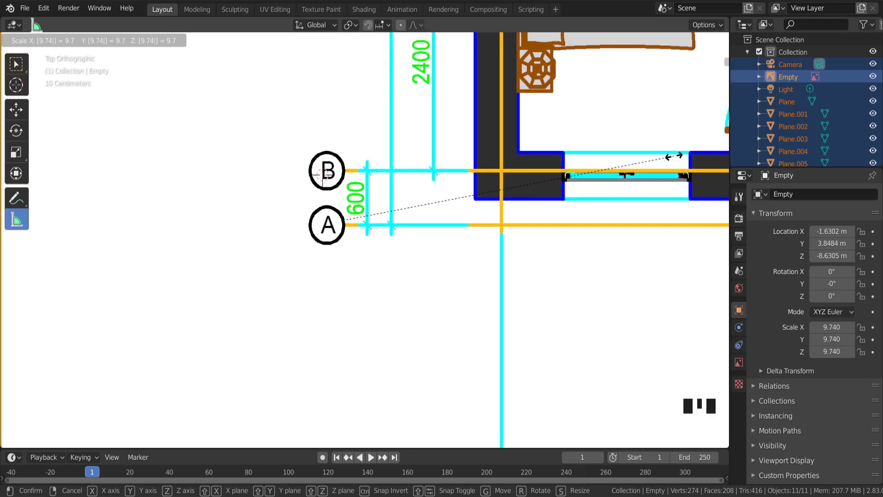
pyautogui.press('Return')
# - Restart the Measure tool and begin a ruler at grid line 1 of the 15000 dimension
pyautogui.scroll(-18, 676, 160)
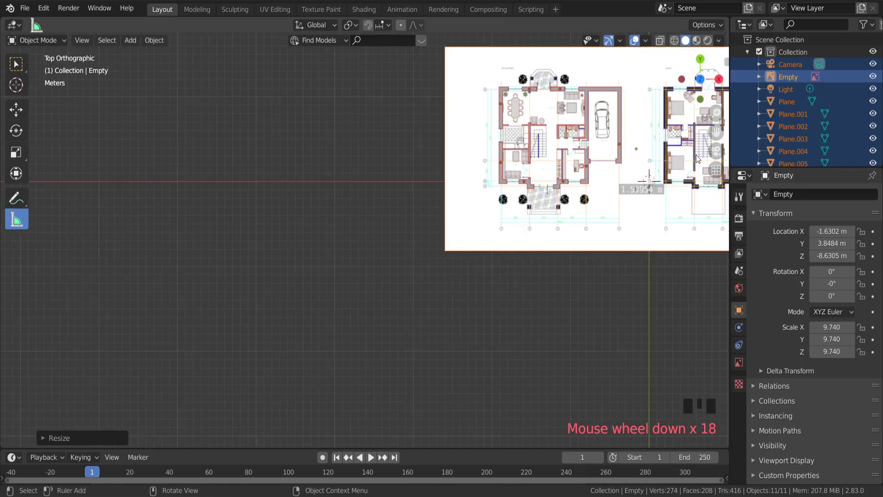
pyautogui.moveTo(723, 133); pyautogui.dragTo(656, 140)
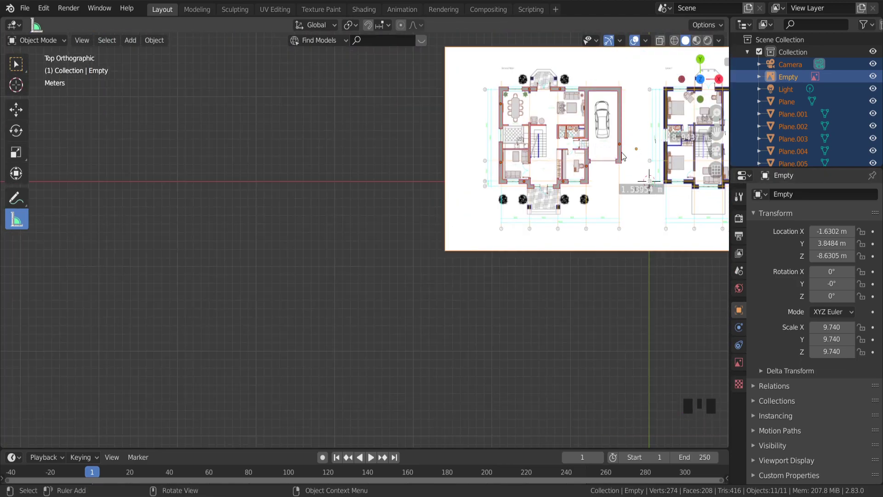
pyautogui.scroll(7, 623, 156)
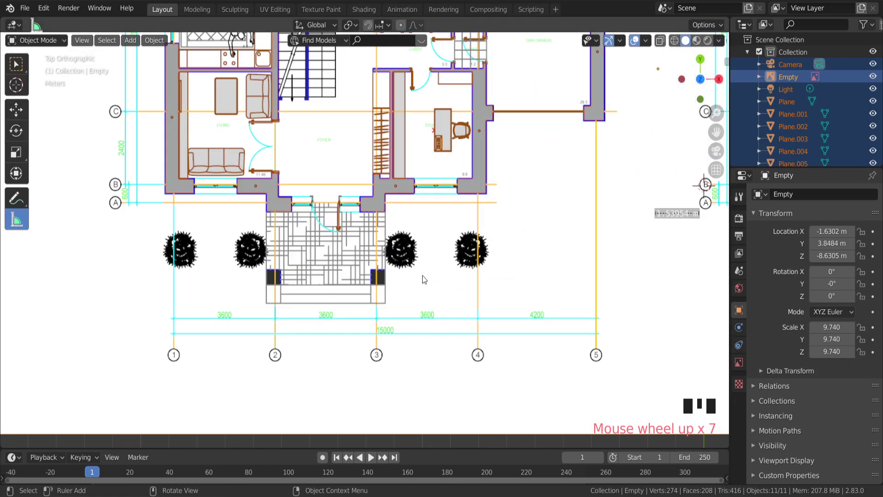
pyautogui.press('Escape')
pyautogui.click(18, 220)
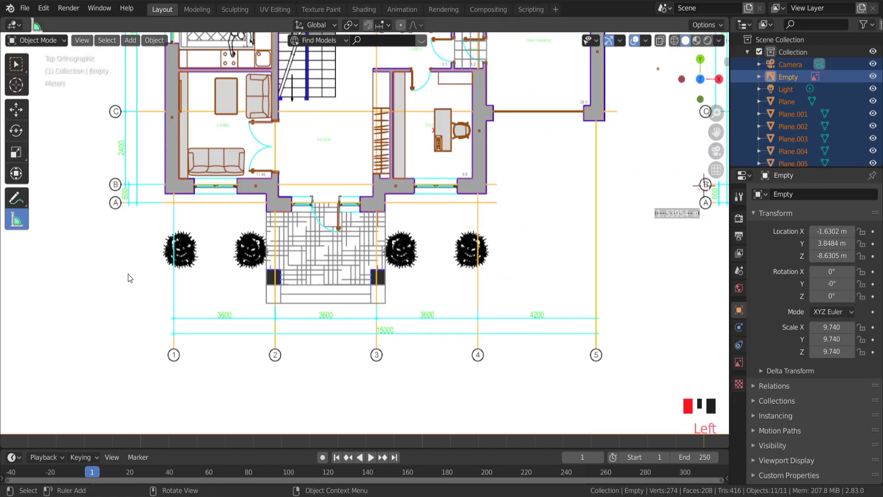
pyautogui.scroll(8, 181, 349)
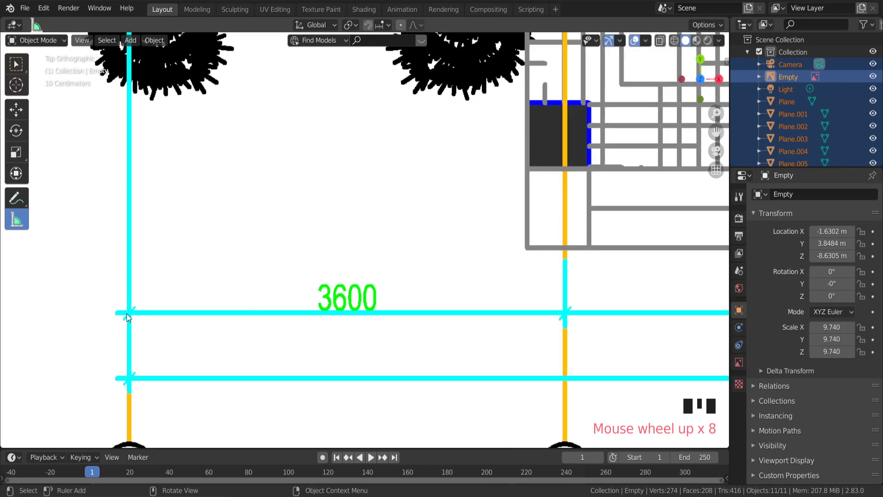
pyautogui.moveTo(128, 313); pyautogui.dragTo(653, 313)
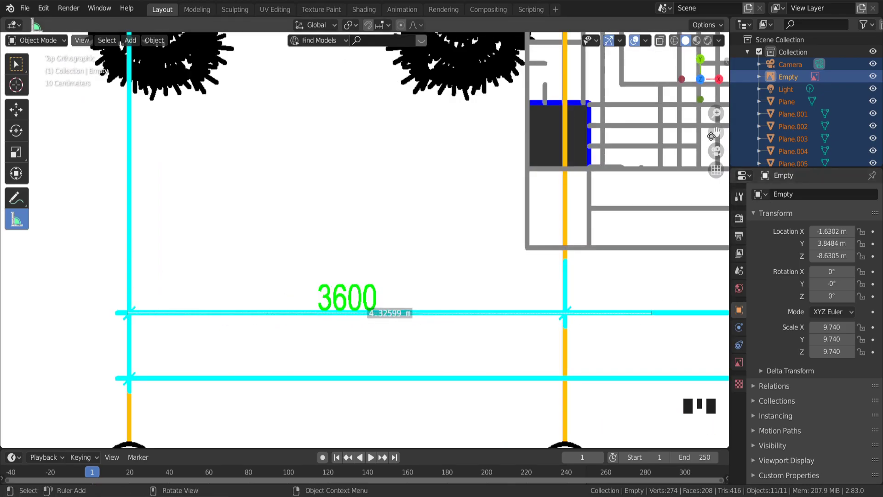
# - Extend the ruler to grid line 5, snapping it so it reads 15.0041 m
pyautogui.moveTo(716, 132); pyautogui.dragTo(461, 288)
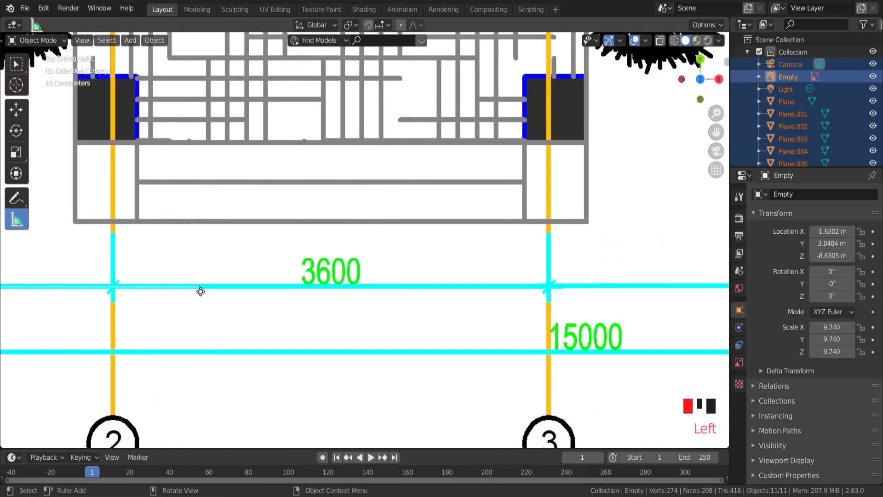
pyautogui.moveTo(198, 285); pyautogui.dragTo(718, 287)
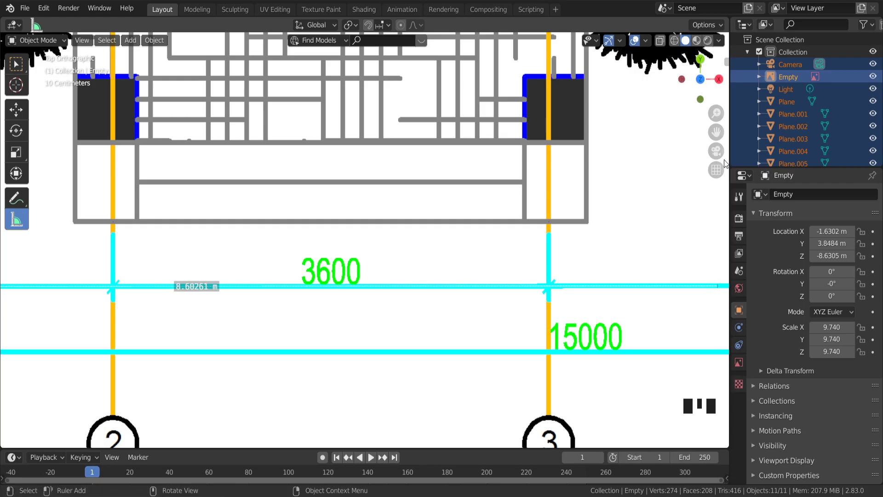
pyautogui.moveTo(716, 132); pyautogui.dragTo(193, 106)
pyautogui.scroll(-4, 650, 226)
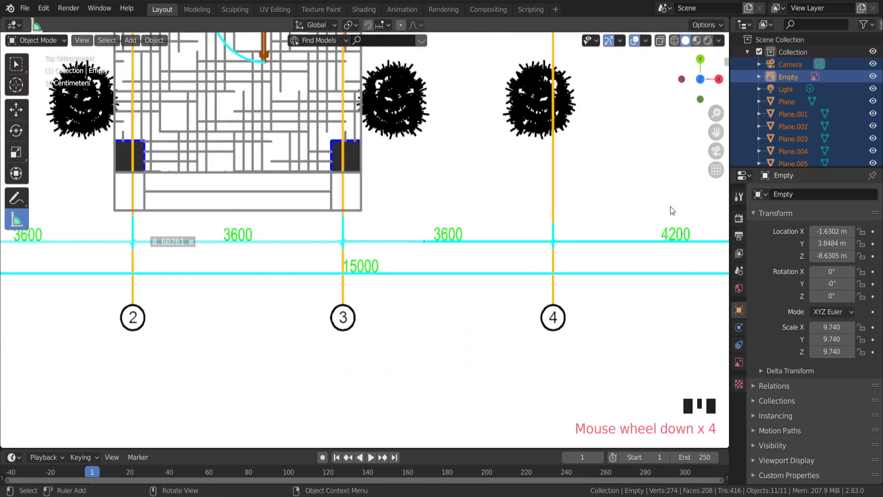
pyautogui.moveTo(716, 132); pyautogui.dragTo(351, 192)
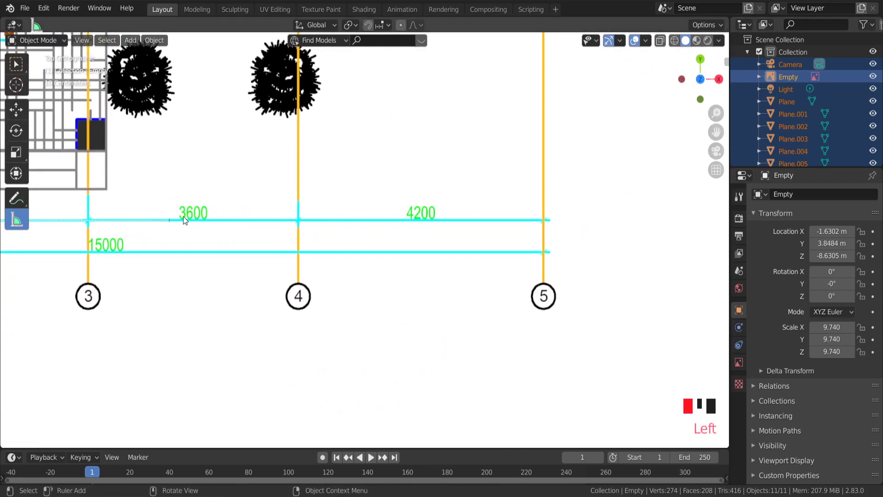
pyautogui.moveTo(169, 221); pyautogui.dragTo(546, 220)
pyautogui.scroll(14, 546, 220)
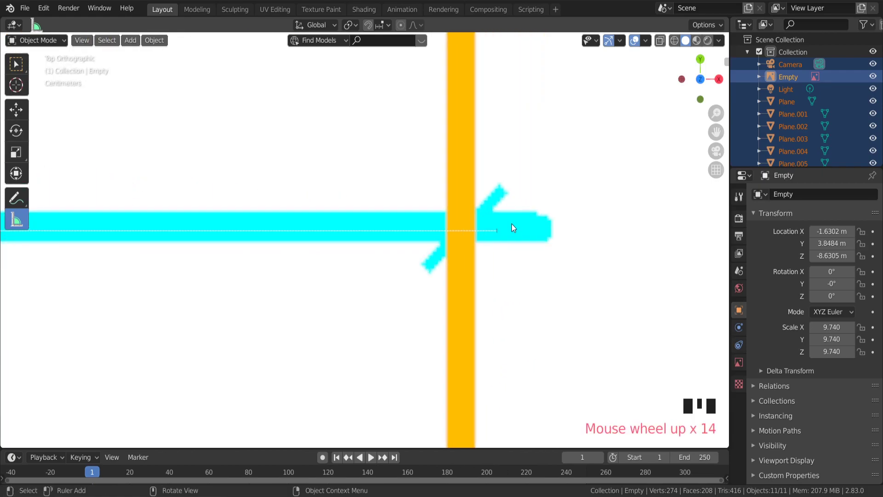
pyautogui.moveTo(493, 232); pyautogui.dragTo(459, 231)
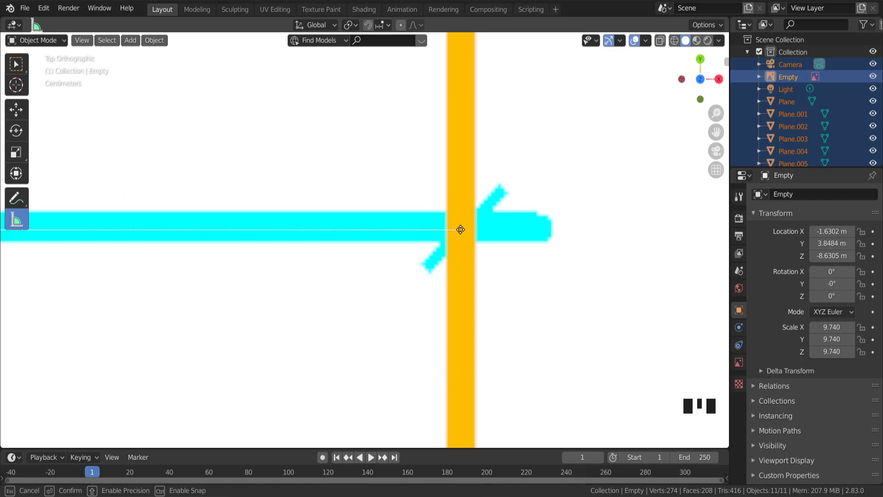
pyautogui.scroll(-4, 461, 230)
pyautogui.scroll(-7, 381, 254)
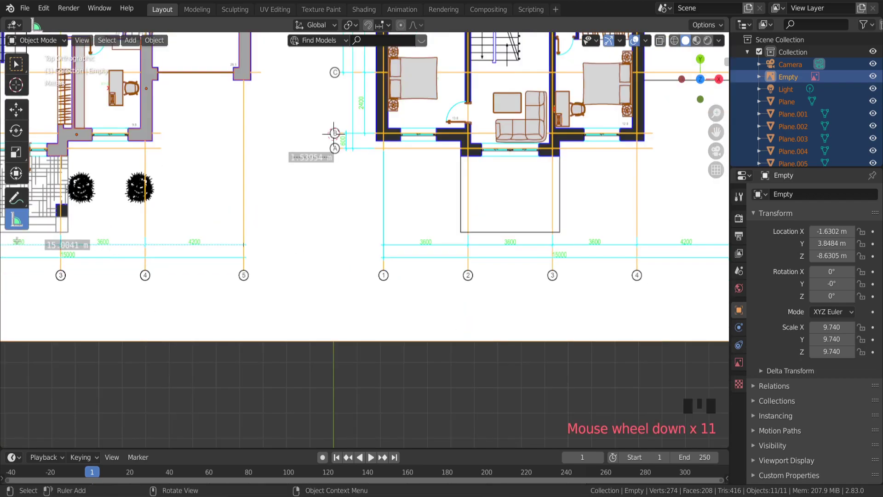
pyautogui.scroll(5, 40, 245)
pyautogui.scroll(1, 117, 247)
pyautogui.scroll(-6, 124, 254)
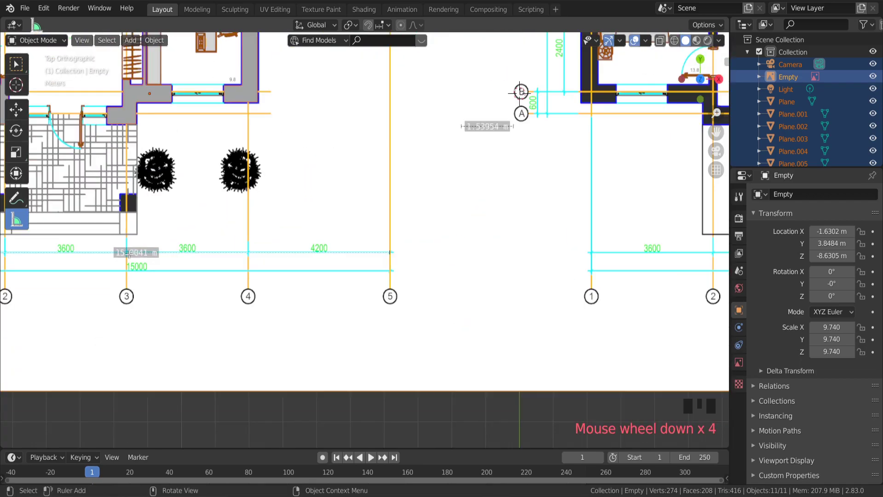
# - Hide the floor-plan image and deselect everything with the Select tool
pyautogui.scroll(-3, 708, 130)
pyautogui.click(873, 76)
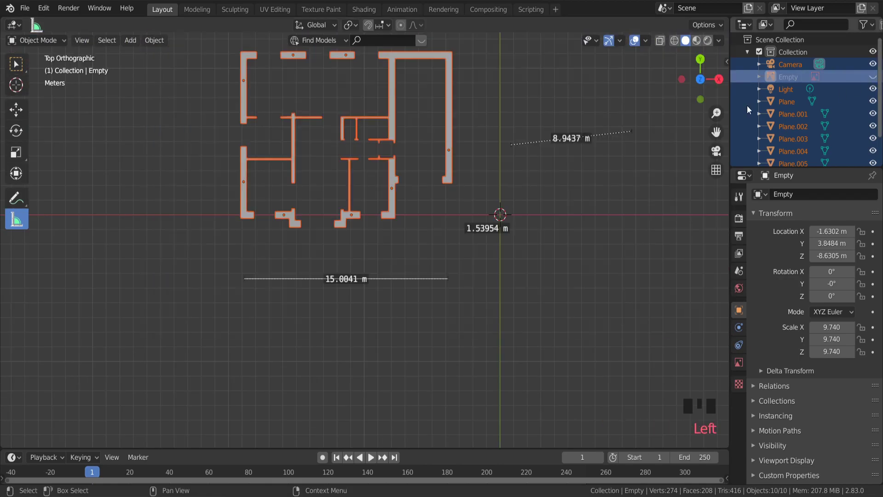
pyautogui.click(15, 64)
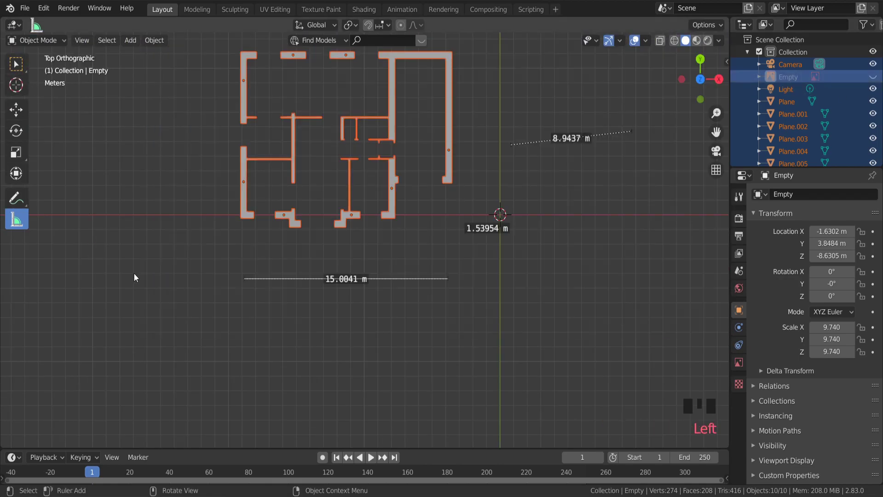
pyautogui.click(134, 273)
# - Select all eight wall planes, Plane through Plane.007
pyautogui.click(467, 297)
pyautogui.moveTo(133, 273); pyautogui.dragTo(472, 308, button='middle')
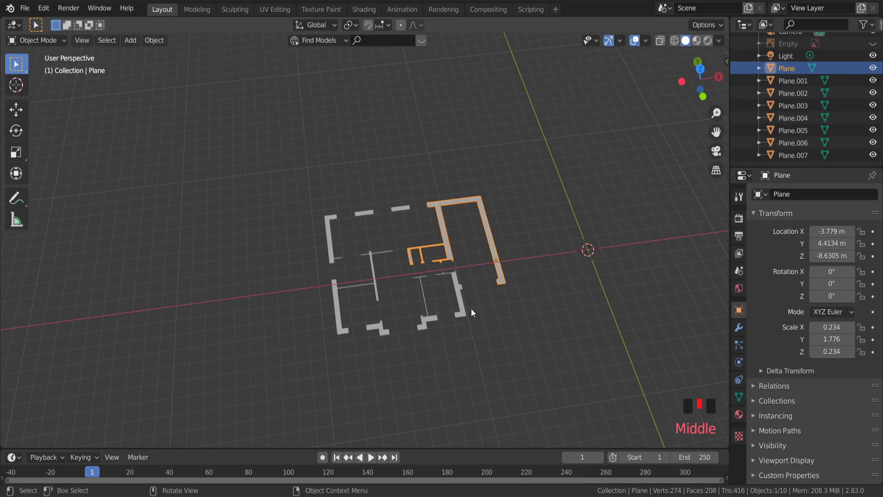
pyautogui.keyDown('shift'); pyautogui.click(462, 300); pyautogui.keyUp('shift')
pyautogui.keyDown('shift'); pyautogui.click(426, 321); pyautogui.keyUp('shift')
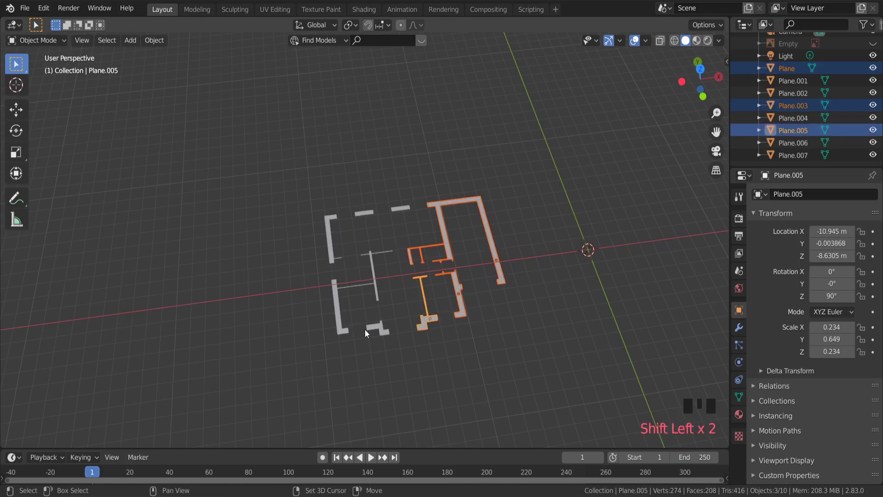
pyautogui.keyDown('shift'); pyautogui.click(379, 325); pyautogui.keyUp('shift')
pyautogui.keyDown('shift'); pyautogui.click(357, 283); pyautogui.keyUp('shift')
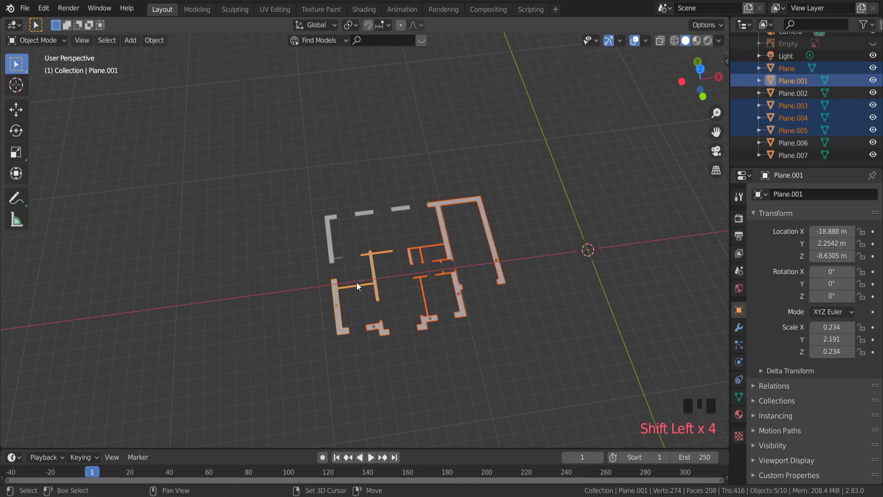
pyautogui.keyDown('shift'); pyautogui.click(329, 239); pyautogui.keyUp('shift')
pyautogui.keyDown('shift'); pyautogui.click(365, 213); pyautogui.keyUp('shift')
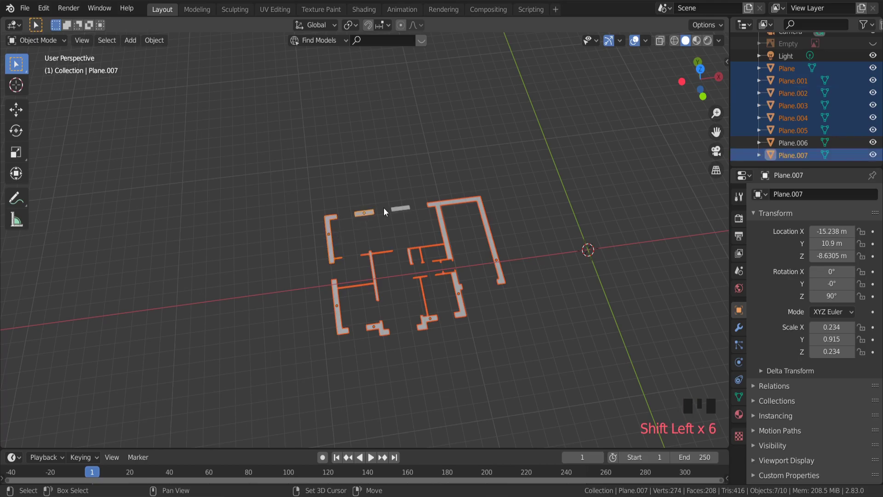
pyautogui.keyDown('shift'); pyautogui.click(402, 208); pyautogui.keyUp('shift')
pyautogui.moveTo(412, 213); pyautogui.dragTo(408, 228, button='middle')
# - In Edit Mode from Top view, box-select every wall face in Face select mode
pyautogui.press('Tab')
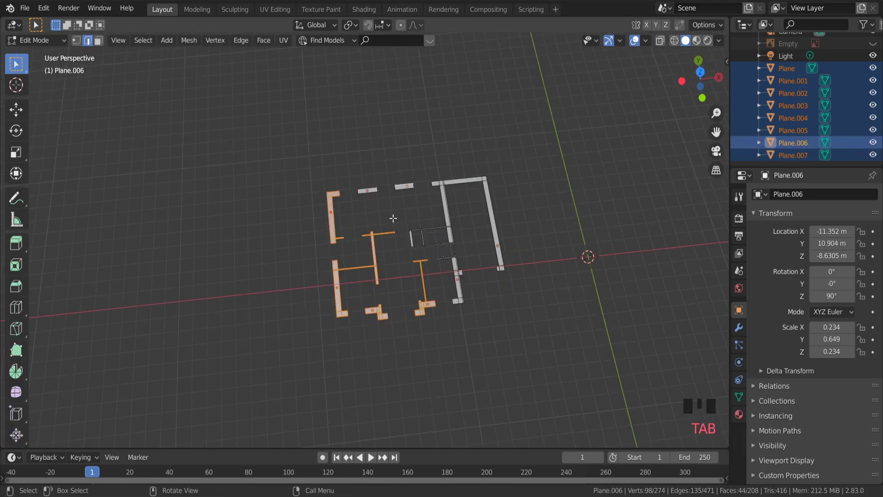
pyautogui.scroll(2, 460, 240)
pyautogui.scroll(-1, 459, 239)
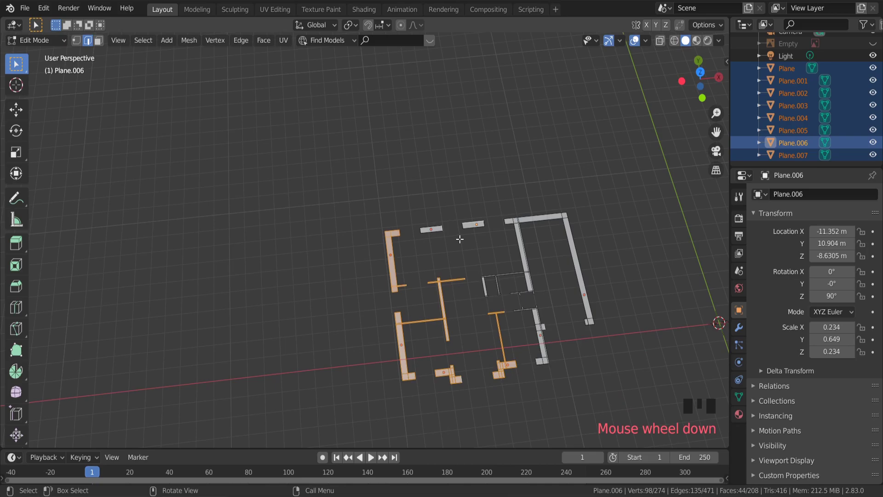
pyautogui.click(701, 69)
pyautogui.scroll(-2, 621, 222)
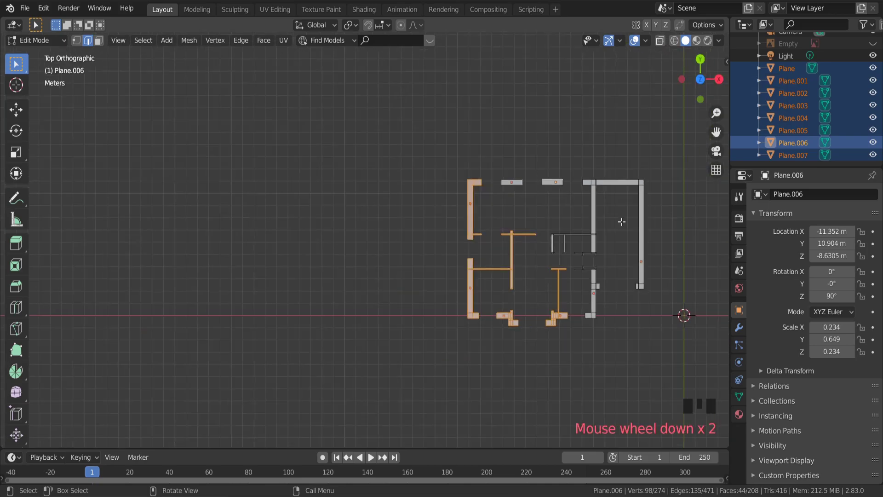
pyautogui.moveTo(669, 152); pyautogui.dragTo(396, 334)
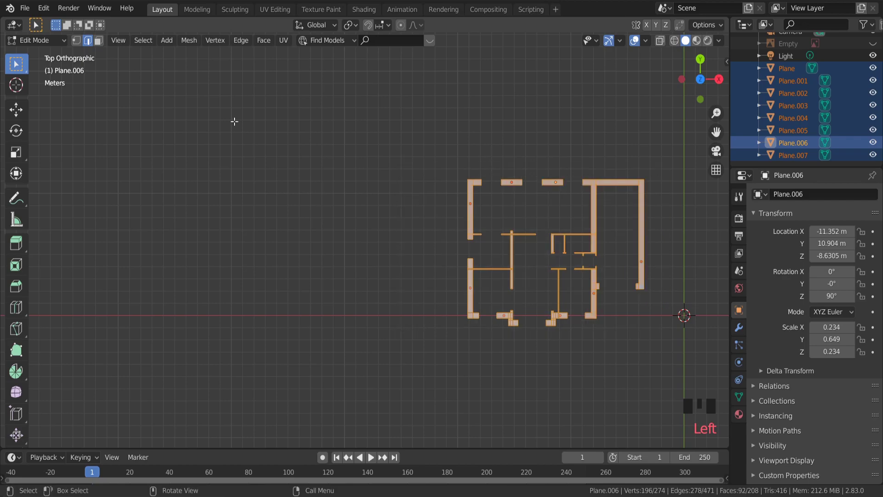
pyautogui.click(99, 41)
pyautogui.moveTo(662, 133); pyautogui.dragTo(438, 351)
pyautogui.scroll(3, 587, 369)
pyautogui.moveTo(587, 369); pyautogui.dragTo(613, 276, button='middle')
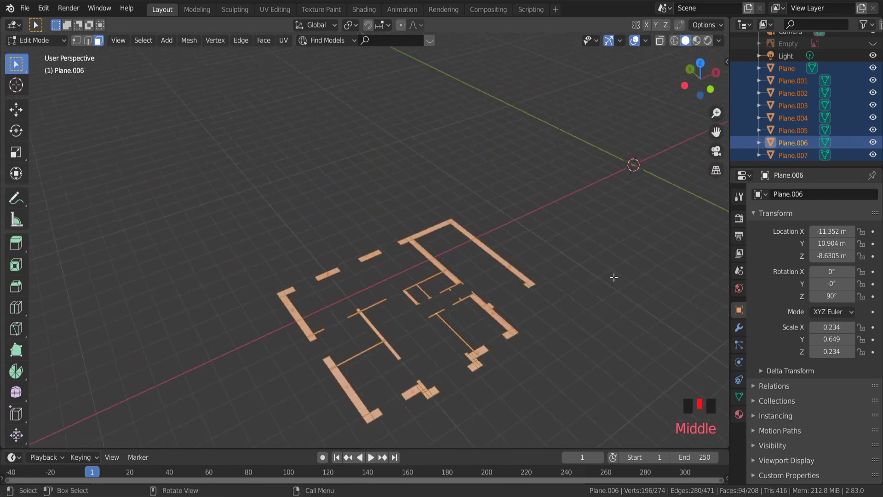
pyautogui.scroll(1, 488, 326)
# - Extrude the selected wall faces 3 m up along Z and select the whole mesh
pyautogui.press('e')
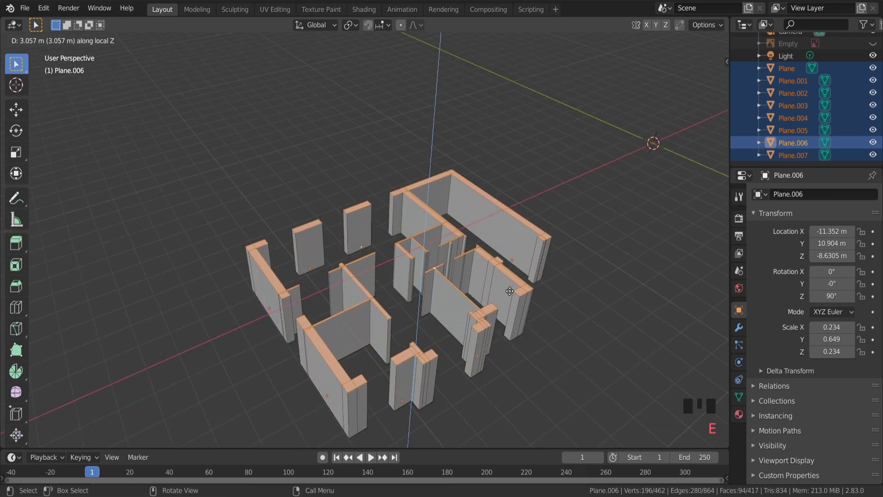
pyautogui.write('3')
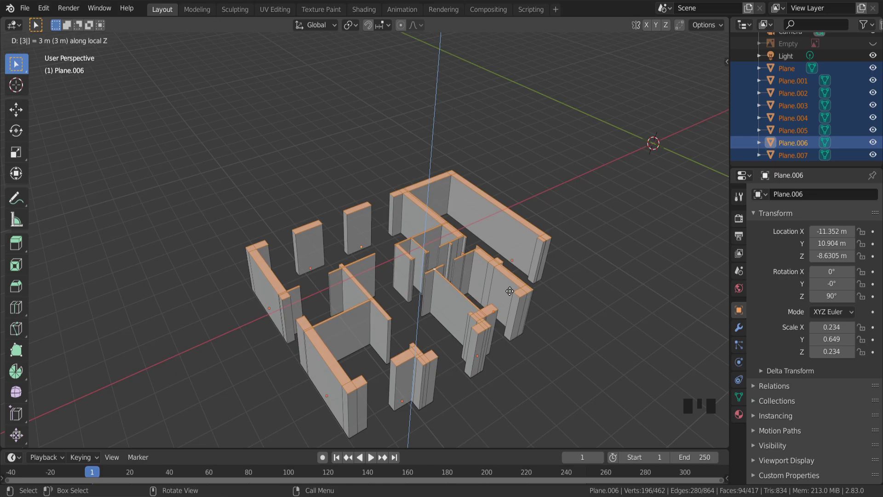
pyautogui.press('Return')
pyautogui.scroll(5, 390, 306)
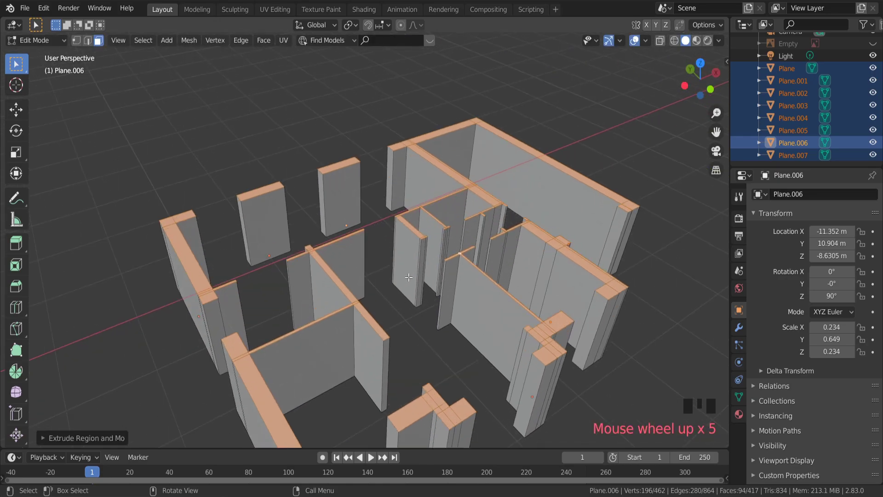
pyautogui.moveTo(389, 306); pyautogui.dragTo(424, 276, button='middle')
pyautogui.scroll(-4, 424, 276)
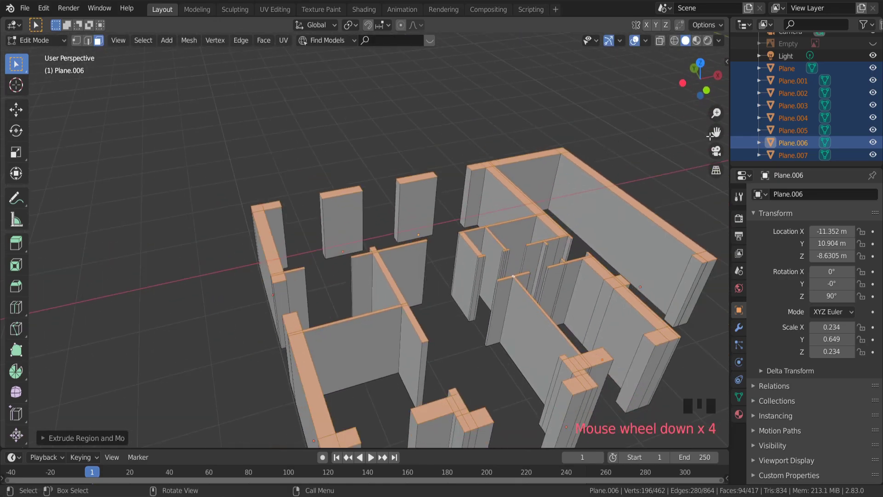
pyautogui.moveTo(712, 136); pyautogui.dragTo(578, 175)
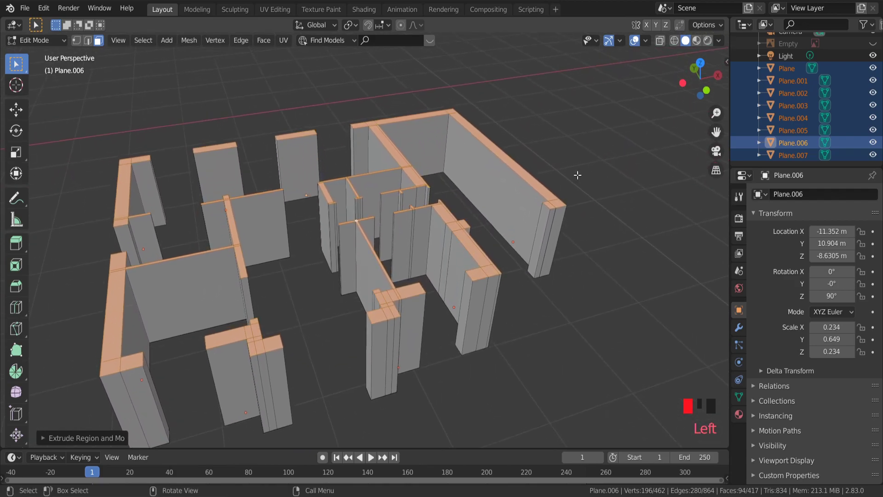
pyautogui.scroll(-2, 355, 280)
pyautogui.press('a')
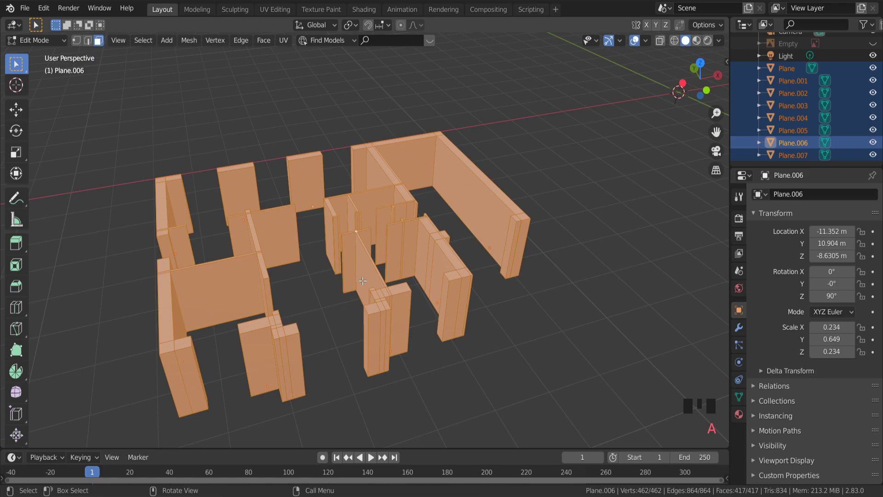
# - Apply Limited Dissolve to the wall mesh, cutting vertices from 462 to 349
pyautogui.press('x')
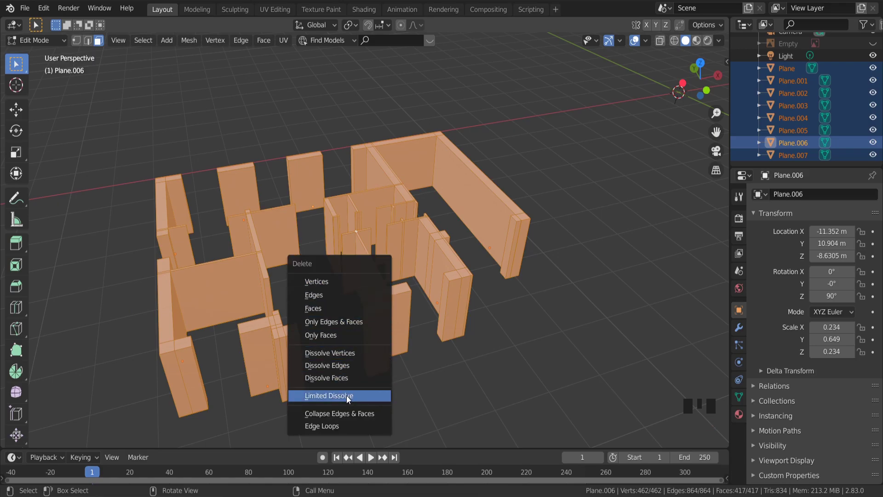
pyautogui.click(348, 396)
pyautogui.scroll(8, 317, 336)
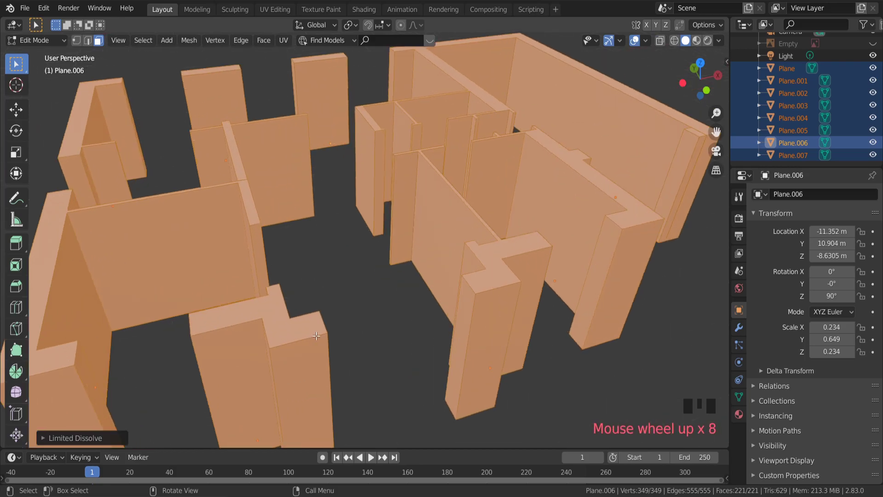
pyautogui.moveTo(316, 336); pyautogui.dragTo(527, 231, button='middle')
pyautogui.scroll(-6, 527, 231)
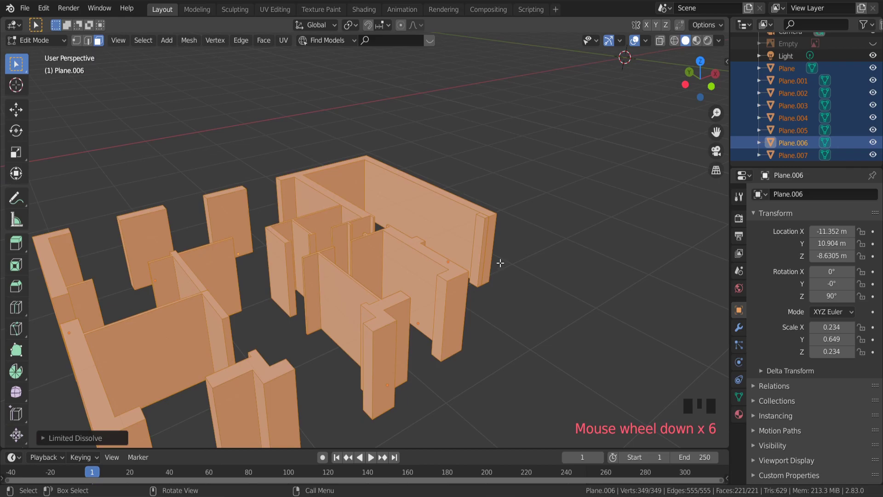
pyautogui.scroll(-6, 501, 262)
pyautogui.scroll(4, 396, 270)
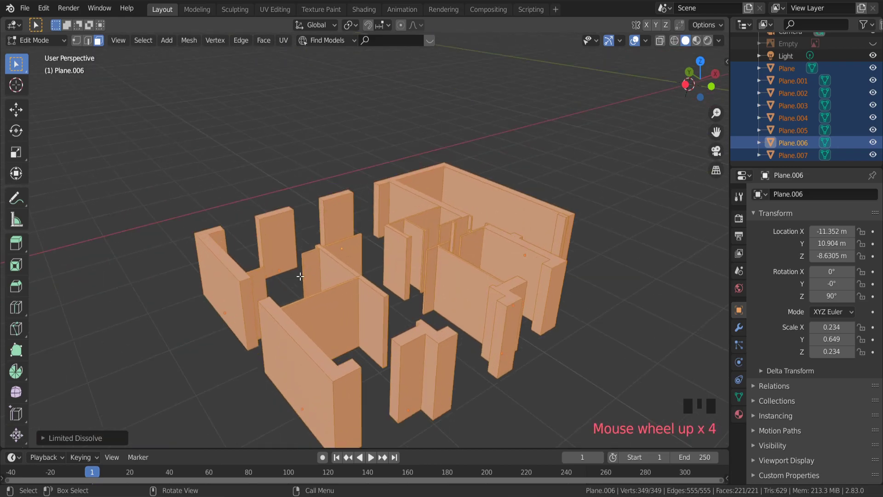
pyautogui.scroll(4, 301, 276)
pyautogui.scroll(-2, 436, 308)
pyautogui.moveTo(462, 322); pyautogui.dragTo(485, 285, button='middle')
pyautogui.scroll(-3, 465, 309)
pyautogui.scroll(-2, 488, 281)
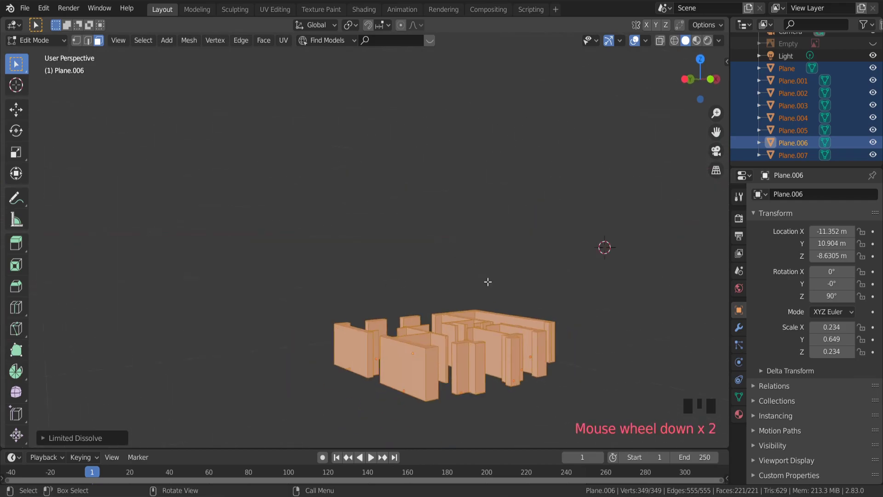
pyautogui.scroll(-1, 488, 281)
pyautogui.moveTo(716, 132); pyautogui.dragTo(672, 150)
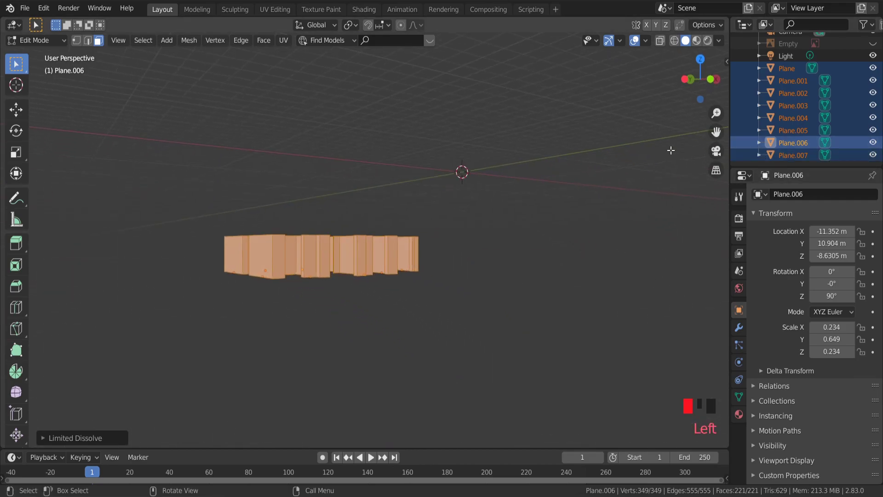
pyautogui.scroll(3, 455, 249)
pyautogui.moveTo(455, 249); pyautogui.dragTo(193, 203, button='middle')
pyautogui.scroll(-3, 210, 227)
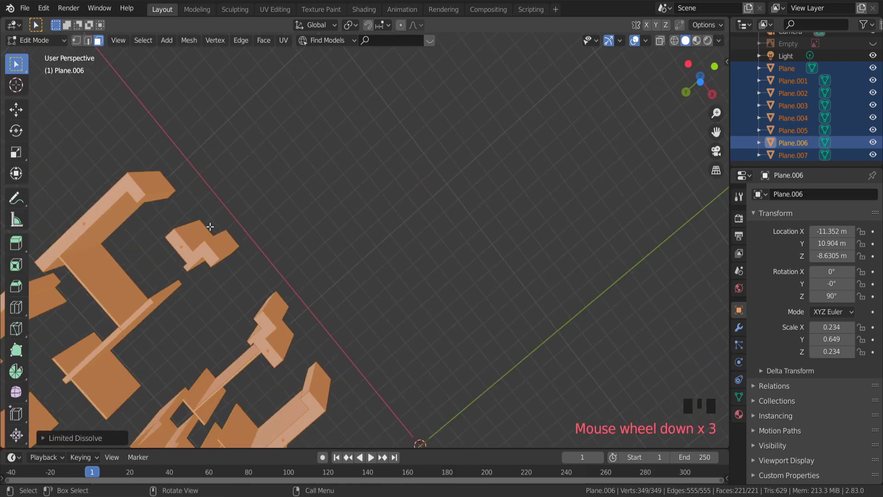
pyautogui.scroll(-3, 210, 226)
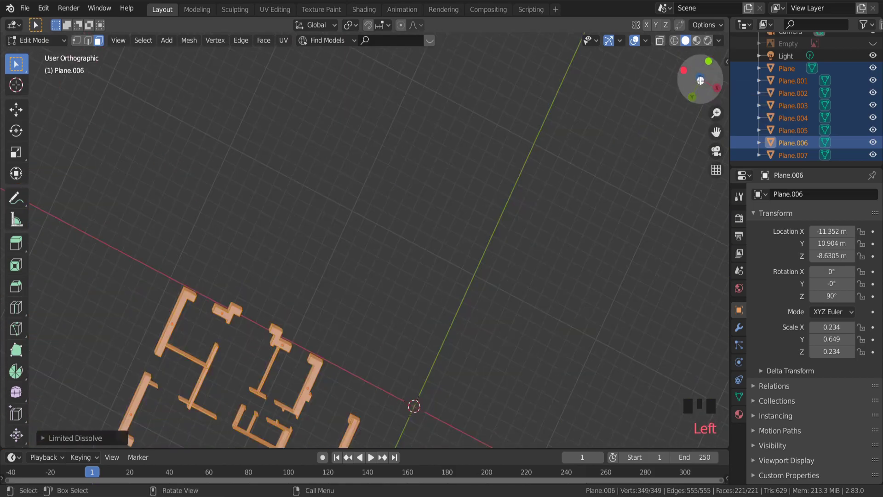
pyautogui.scroll(-2, 414, 407)
pyautogui.scroll(7, 410, 409)
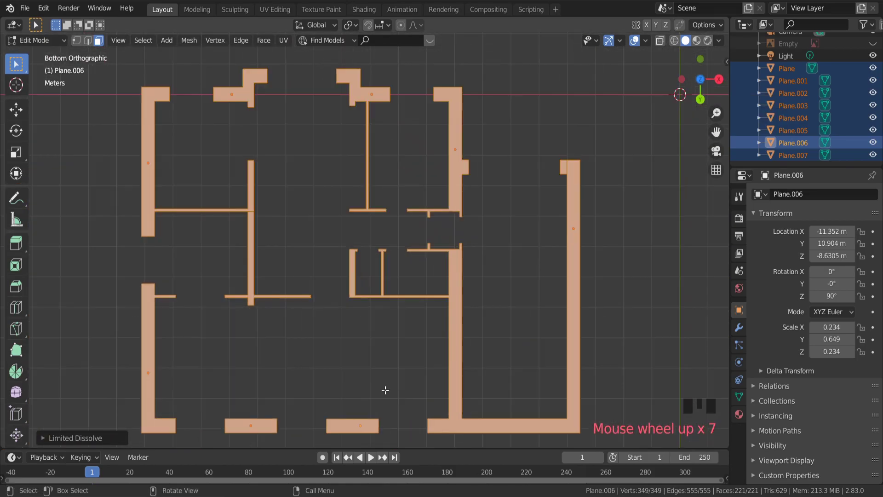
pyautogui.scroll(-2, 385, 390)
pyautogui.moveTo(385, 390); pyautogui.dragTo(281, 361, button='middle')
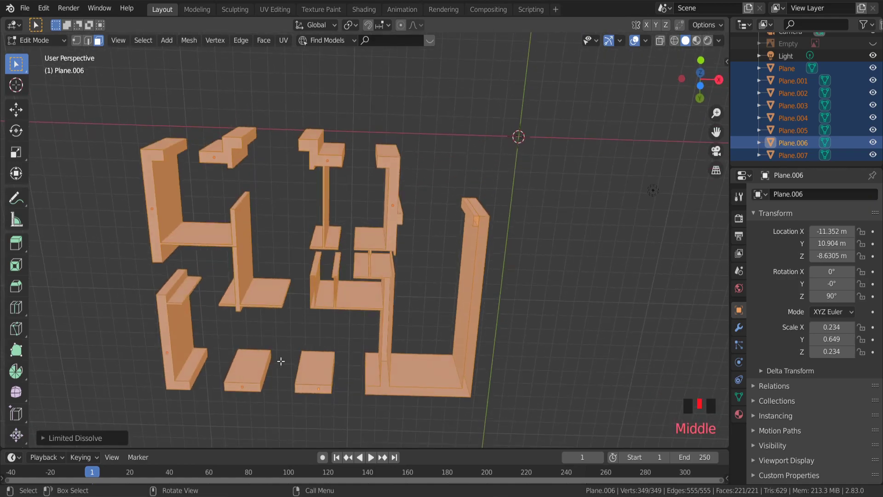
# - Select the left and right wall sections' edges and fill a face between them
pyautogui.click(281, 361)
pyautogui.scroll(5, 281, 361)
pyautogui.click(146, 341)
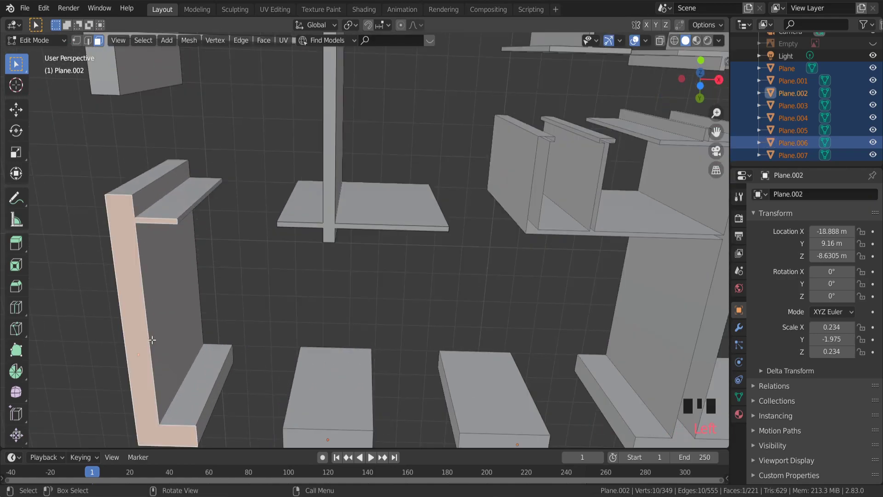
pyautogui.scroll(-3, 156, 341)
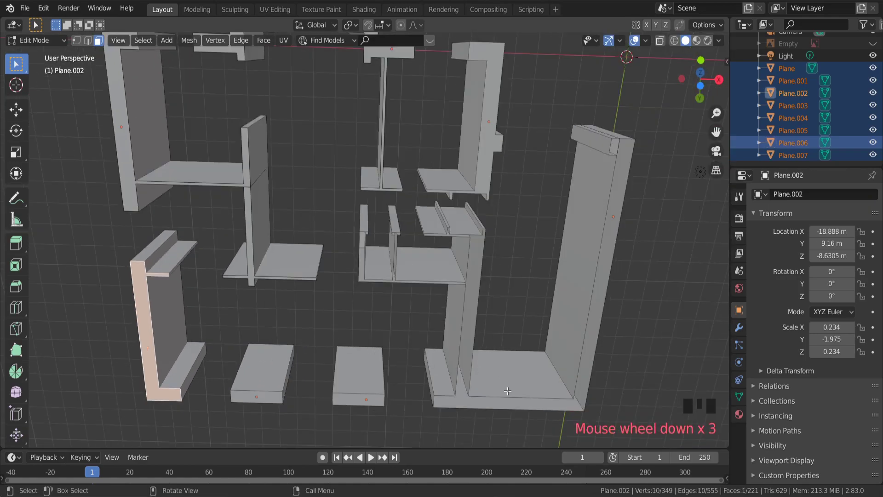
pyautogui.click(91, 40)
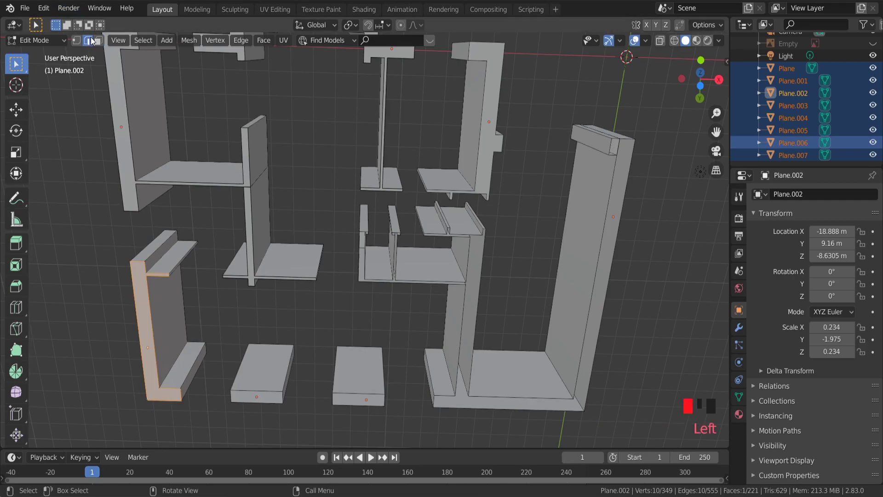
pyautogui.keyDown('alt'); pyautogui.keyDown('shift'); pyautogui.click(474, 352); pyautogui.keyUp('shift'); pyautogui.keyUp('alt')
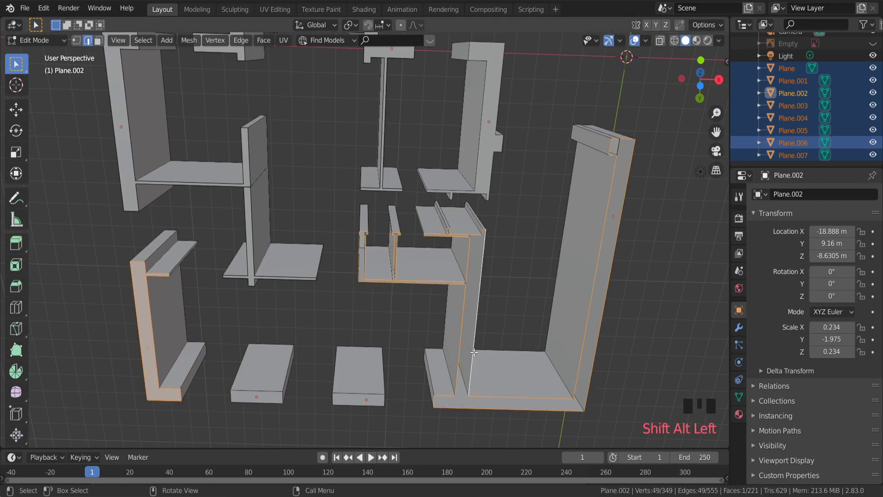
pyautogui.press('f')
pyautogui.scroll(-2, 397, 252)
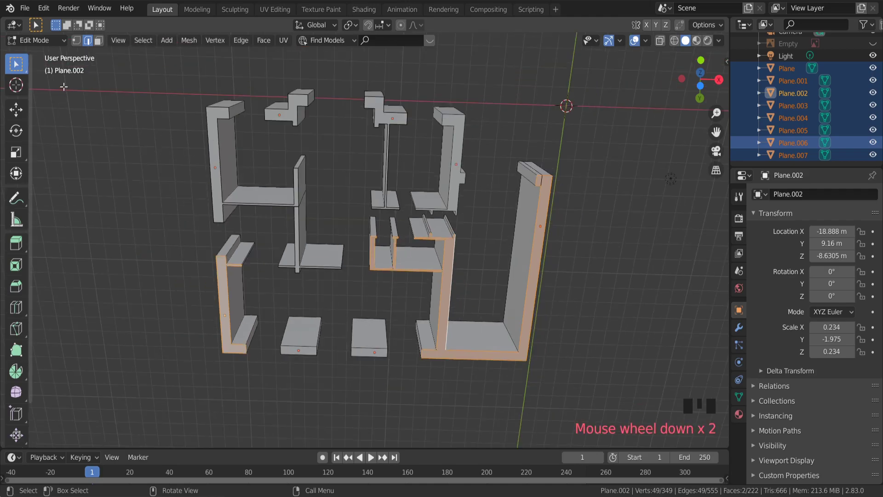
# - In Face select mode, pick faces on Plane.001 and Plane.003, then select all faces
pyautogui.click(97, 40)
pyautogui.click(97, 40)
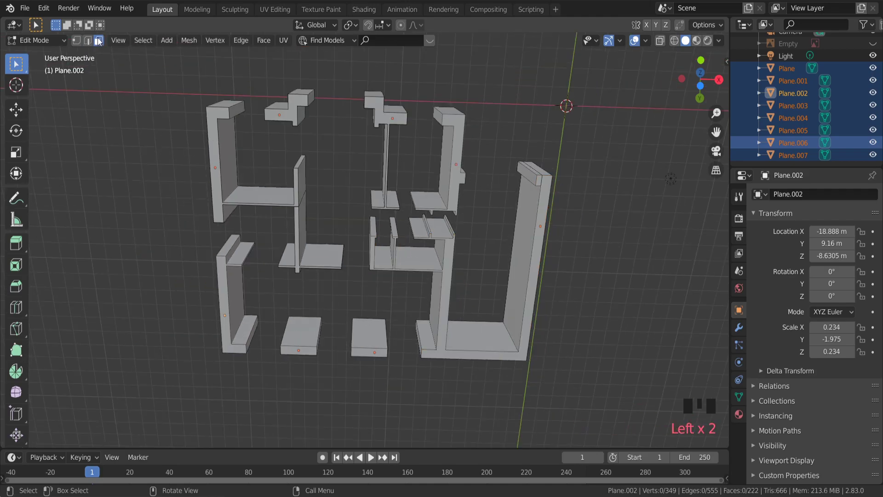
pyautogui.scroll(5, 268, 126)
pyautogui.click(366, 295)
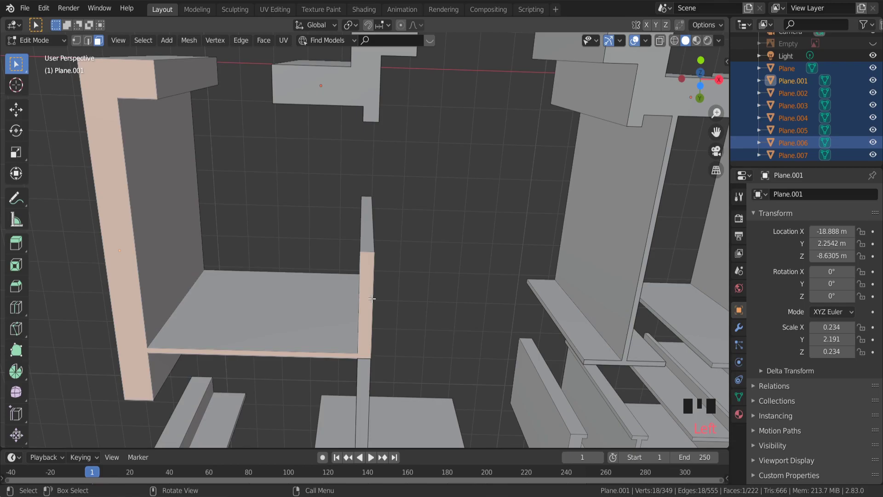
pyautogui.scroll(-3, 372, 299)
pyautogui.click(573, 305)
pyautogui.scroll(-2, 574, 304)
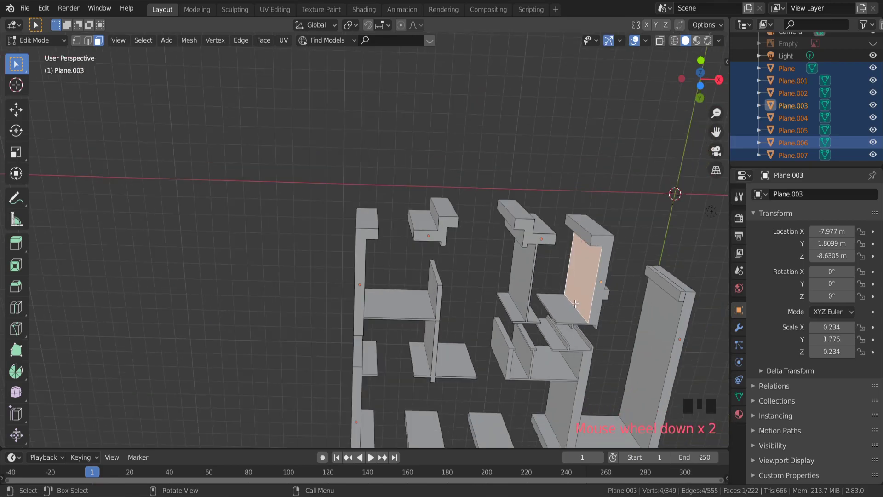
pyautogui.press('a')
# - Check the walls in Front and Top views and frame the whole floor plan
pyautogui.scroll(-1, 593, 353)
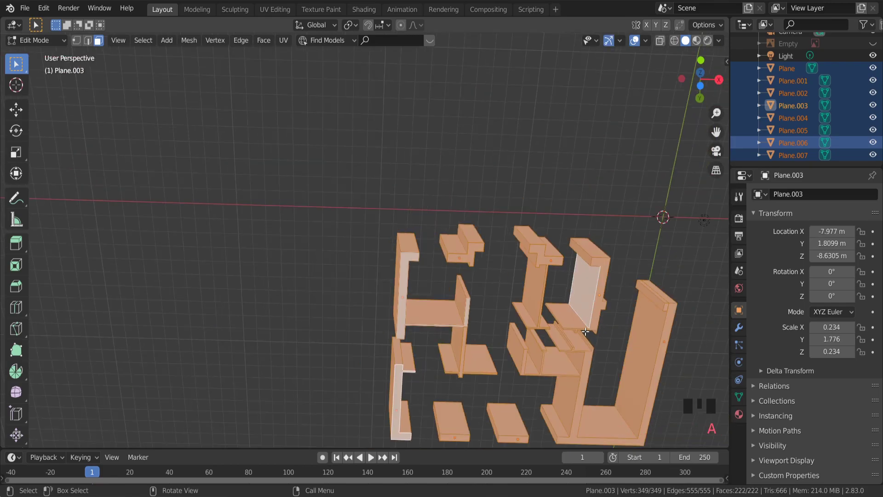
pyautogui.scroll(4, 585, 331)
pyautogui.scroll(-5, 601, 329)
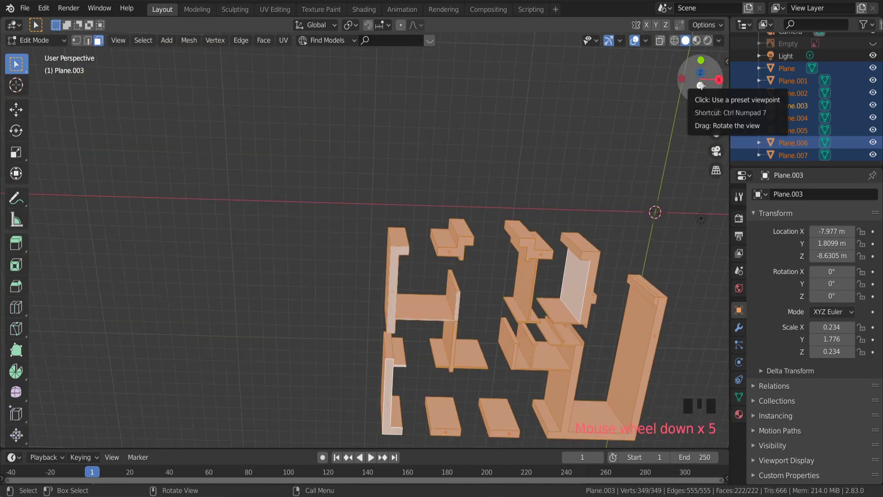
pyautogui.click(702, 59)
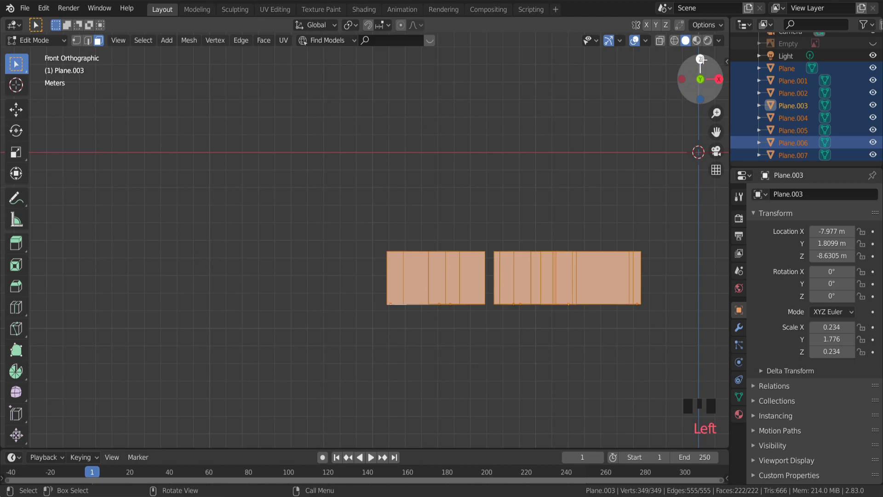
pyautogui.click(700, 59)
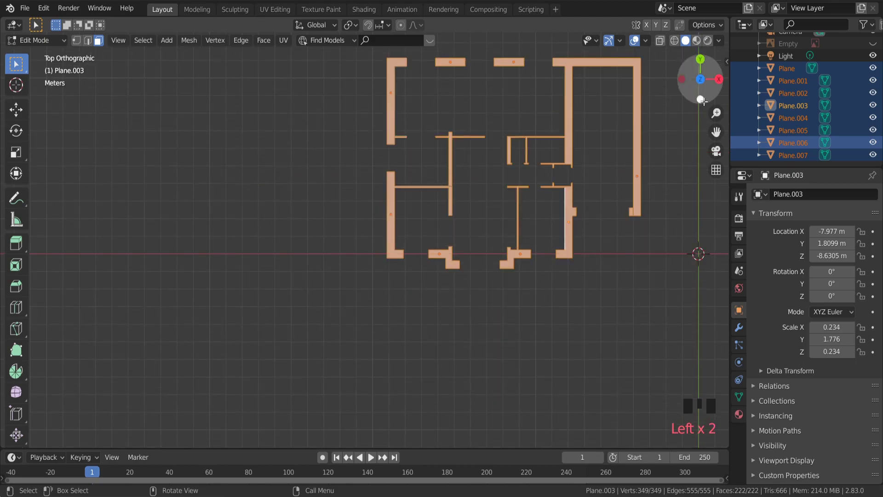
pyautogui.moveTo(716, 131); pyautogui.dragTo(604, 211)
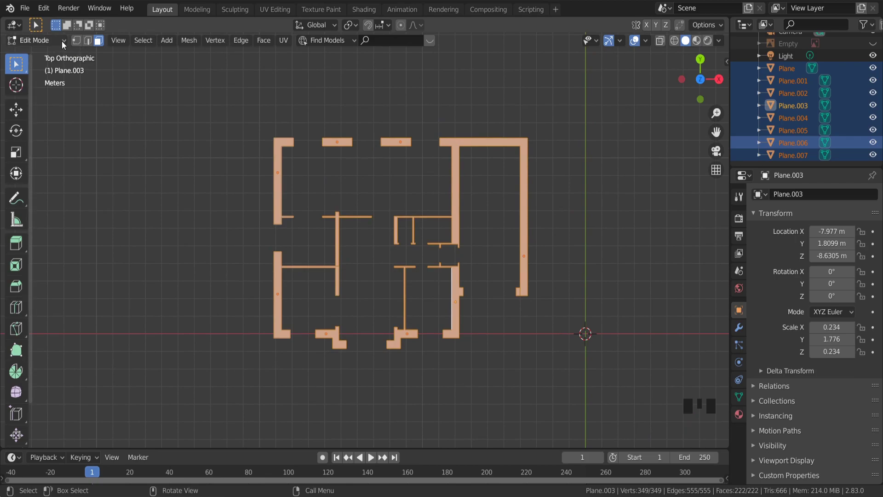
# - Leave Edit Mode for Object Mode and deselect all the wall objects
pyautogui.click(37, 40)
pyautogui.click(28, 55)
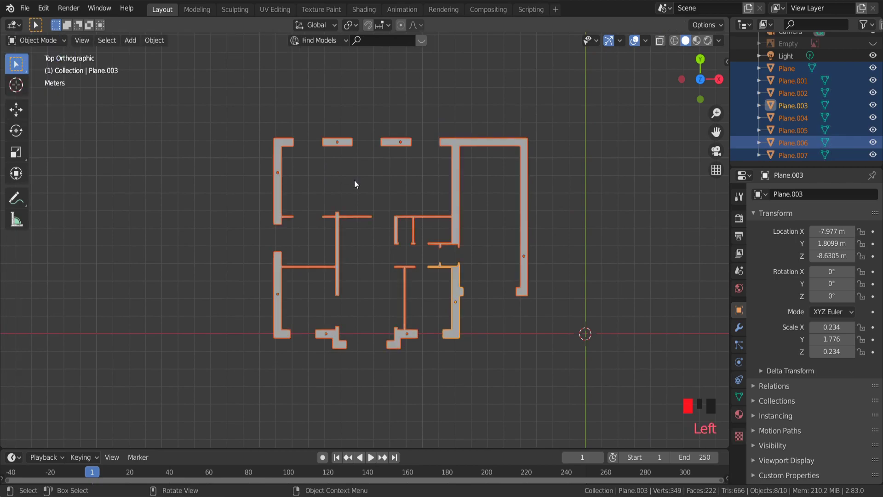
pyautogui.click(354, 180)
pyautogui.scroll(1, 405, 212)
# - Add a new plane, Plane.008, and move it along X to -12.191 m
pyautogui.hotkey('shift', 'a')
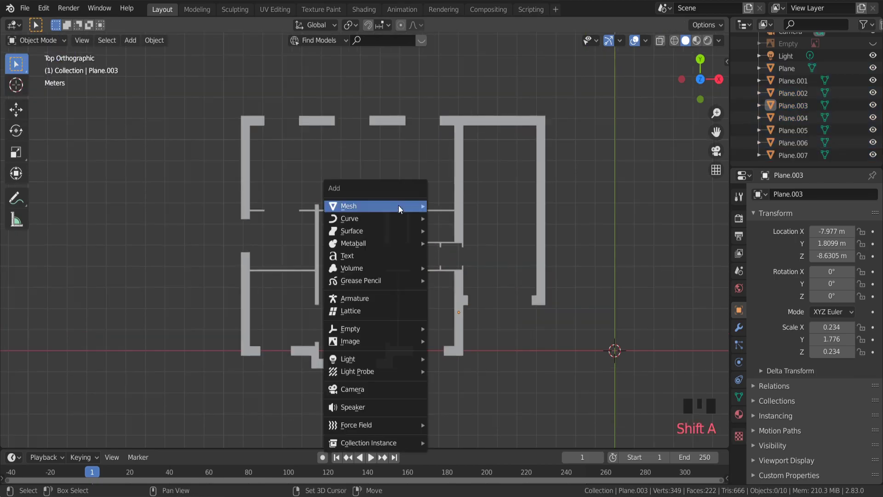
pyautogui.moveTo(398, 206)
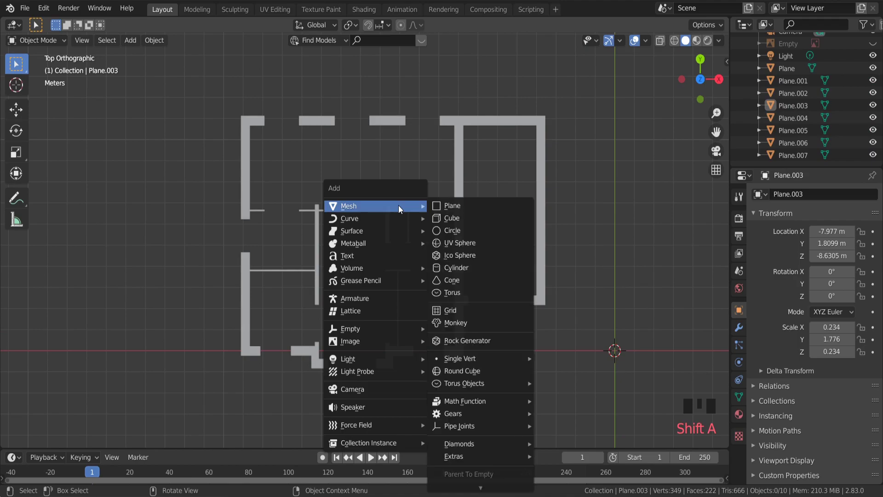
pyautogui.click(455, 206)
pyautogui.scroll(-2, 545, 288)
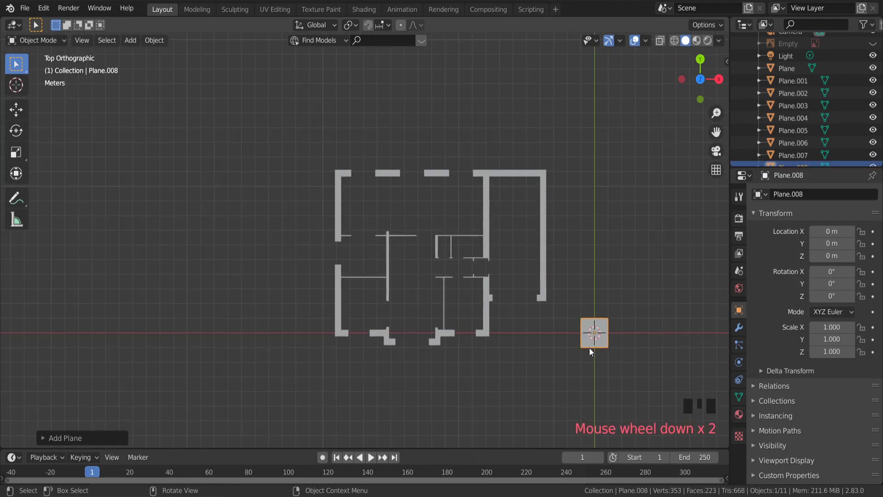
pyautogui.press('g')
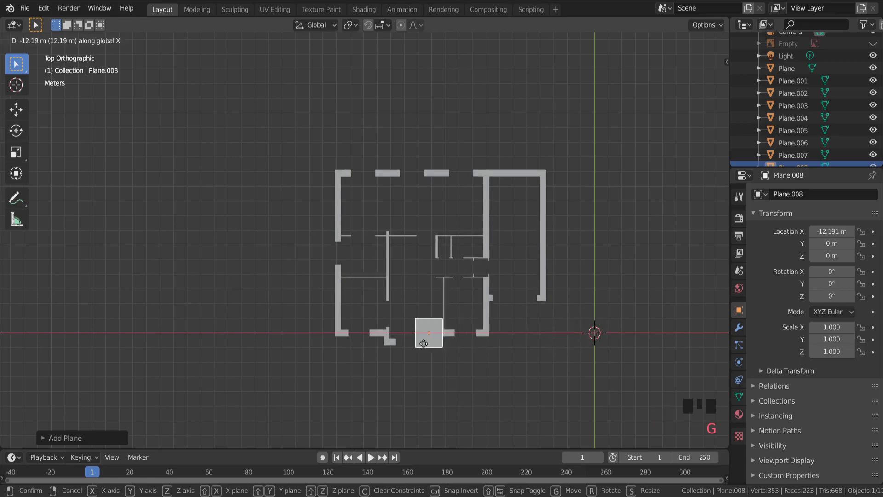
pyautogui.click(432, 346)
pyautogui.moveTo(432, 343); pyautogui.dragTo(424, 233, button='middle')
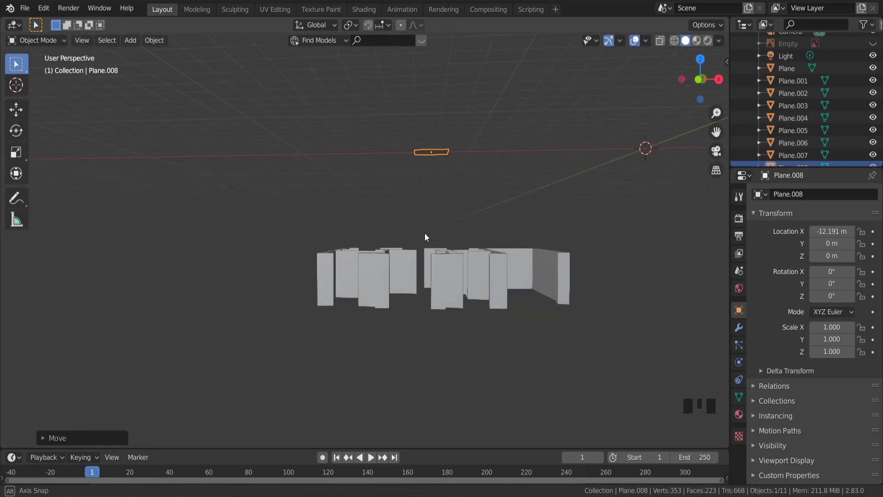
# - In front view, lower Plane.008 along Z to the wall bases at -8.6342 m
pyautogui.click(697, 79)
pyautogui.press('g')
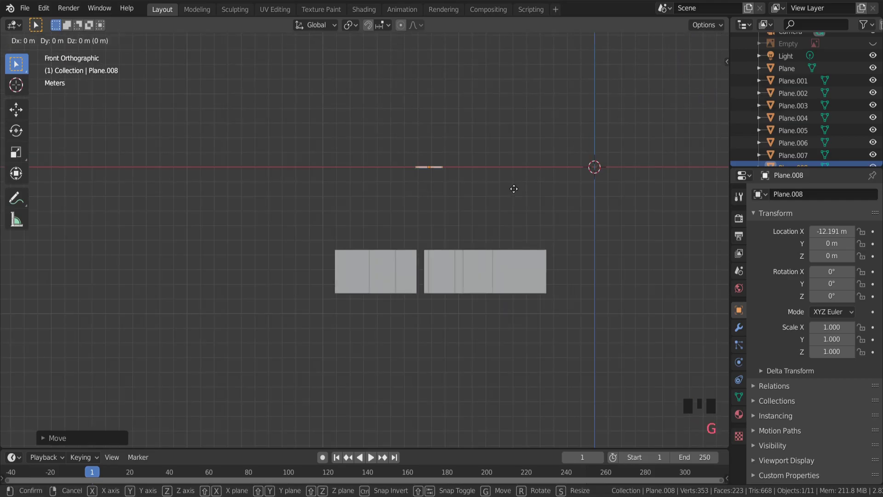
pyautogui.press('z')
pyautogui.click(501, 314)
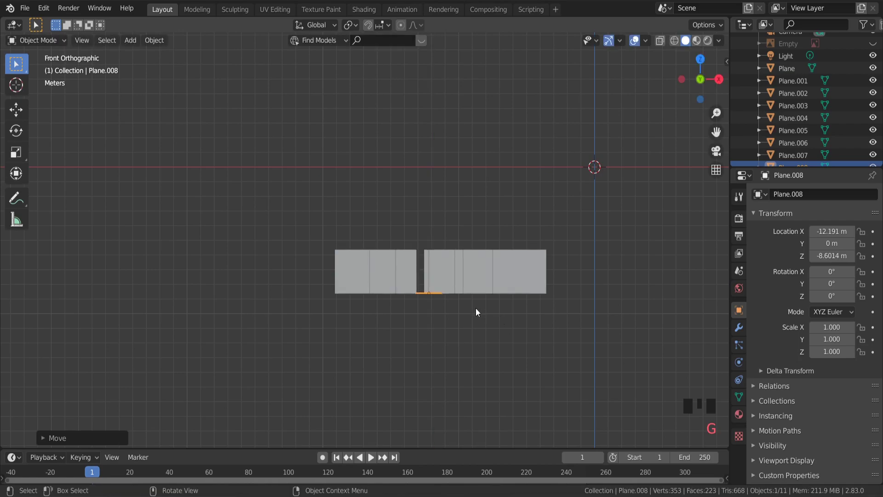
pyautogui.scroll(9, 395, 288)
pyautogui.press('g')
pyautogui.press('z')
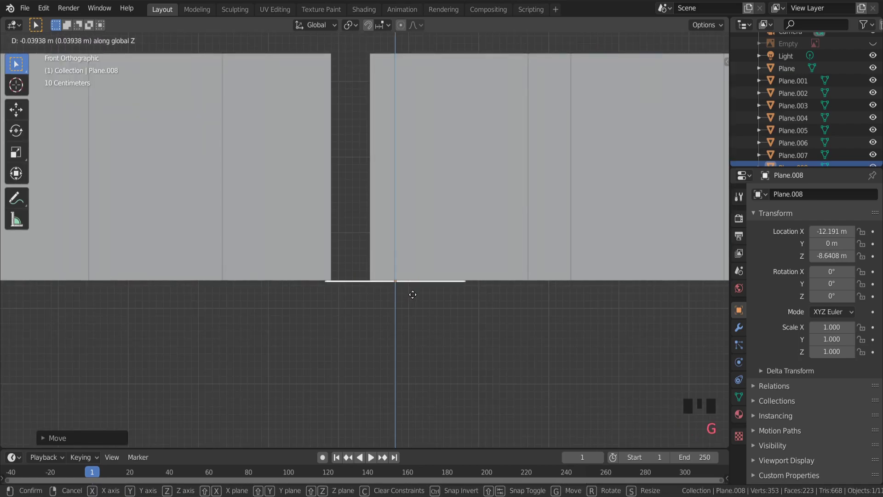
pyautogui.click(430, 279)
pyautogui.scroll(8, 430, 278)
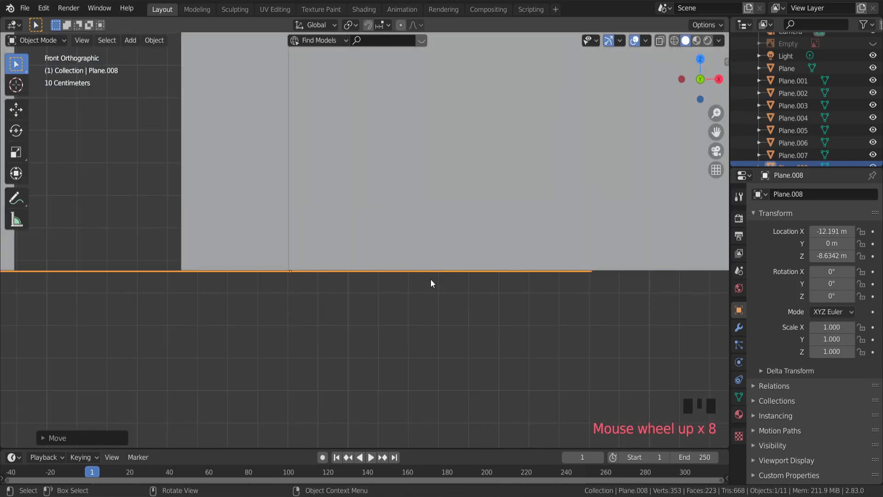
pyautogui.scroll(-8, 430, 279)
pyautogui.moveTo(434, 285); pyautogui.dragTo(428, 305, button='middle')
pyautogui.scroll(-11, 428, 305)
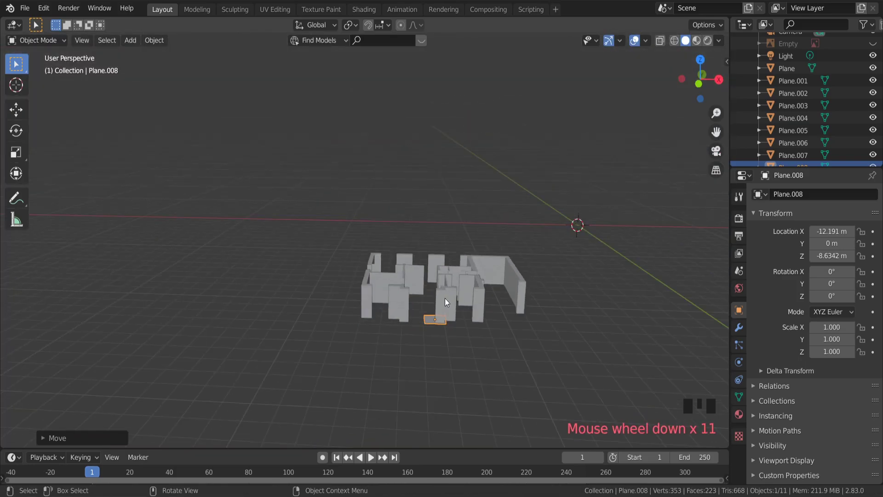
# - In top view, scale the plane to 6.866 to cover the floor plan
pyautogui.click(701, 60)
pyautogui.scroll(3, 448, 266)
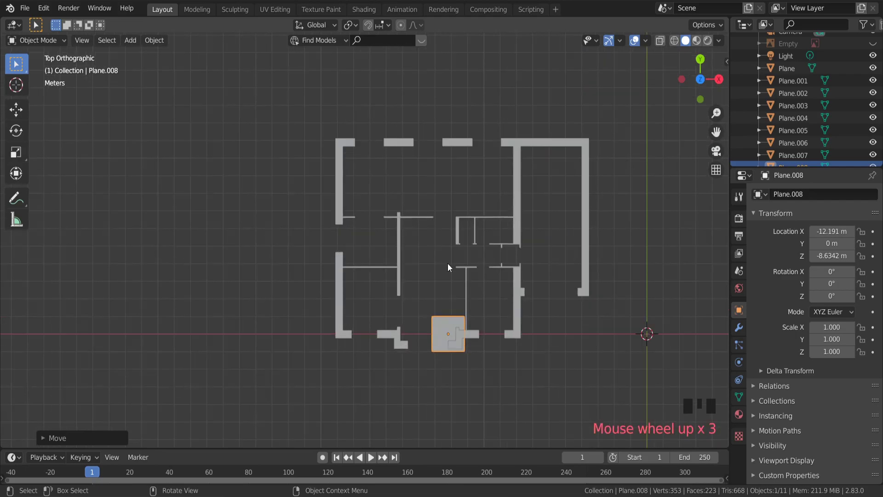
pyautogui.press('s')
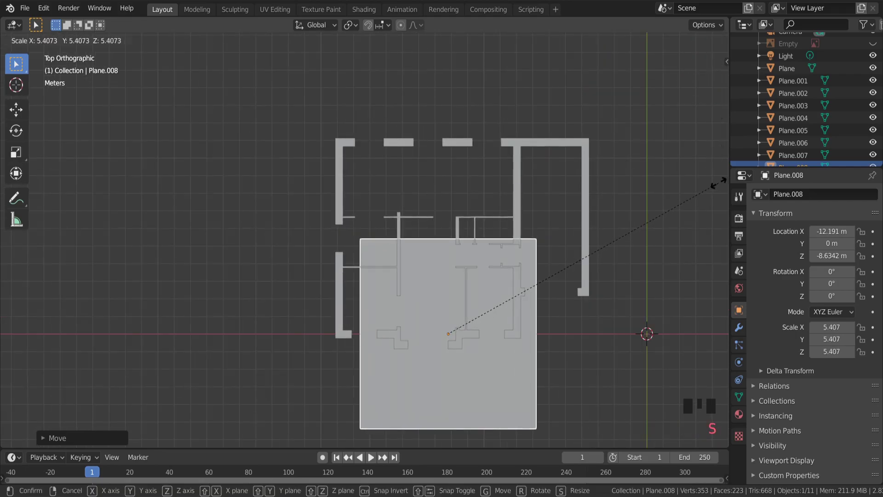
pyautogui.click(68, 151)
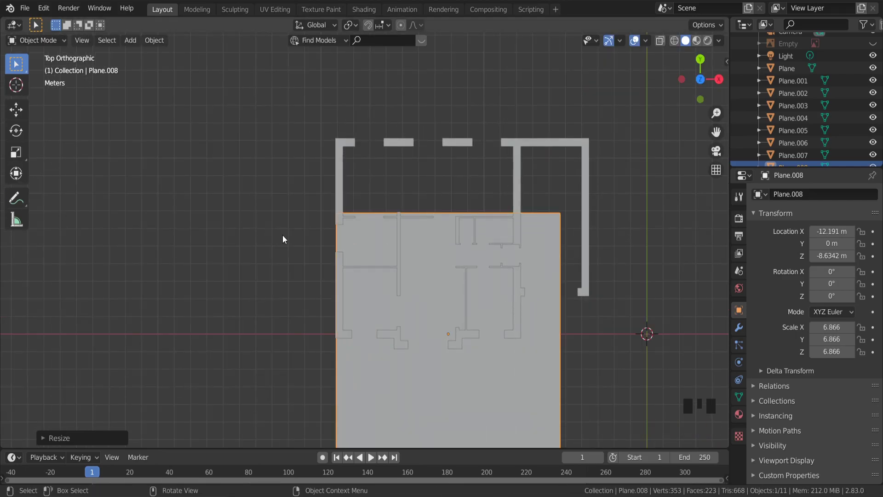
# - Move the plane along Y to 4.2726 m so its top edge meets the top wall
pyautogui.press('g')
pyautogui.press('y')
pyautogui.click(302, 158)
pyautogui.scroll(2, 492, 136)
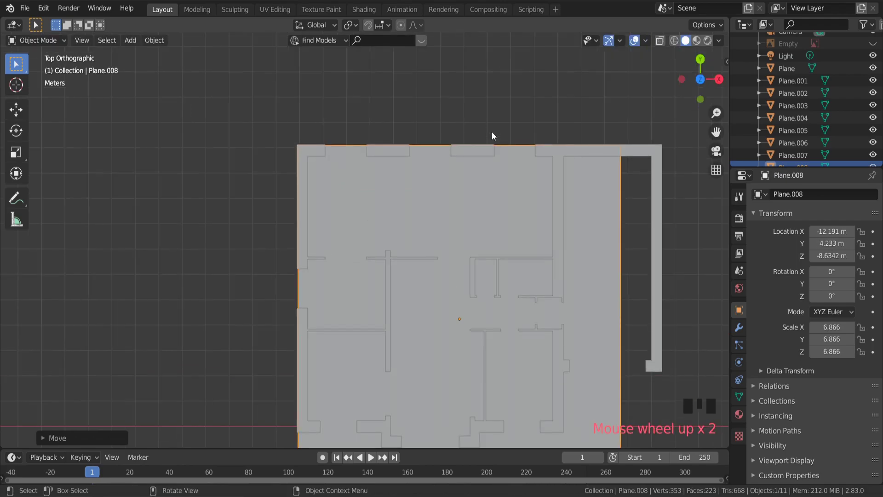
pyautogui.scroll(3, 525, 154)
pyautogui.press('g')
pyautogui.press('y')
pyautogui.click(475, 149)
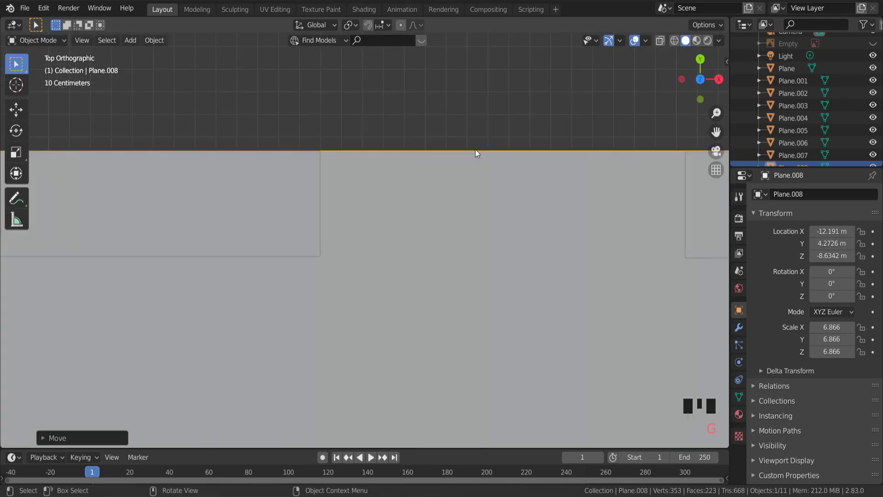
pyautogui.scroll(-19, 476, 149)
pyautogui.scroll(1, 628, 366)
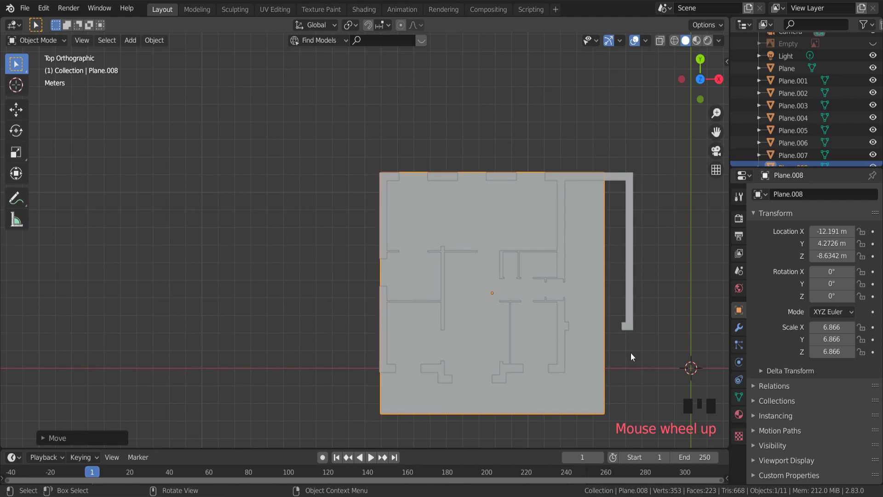
pyautogui.moveTo(716, 133); pyautogui.dragTo(591, 25)
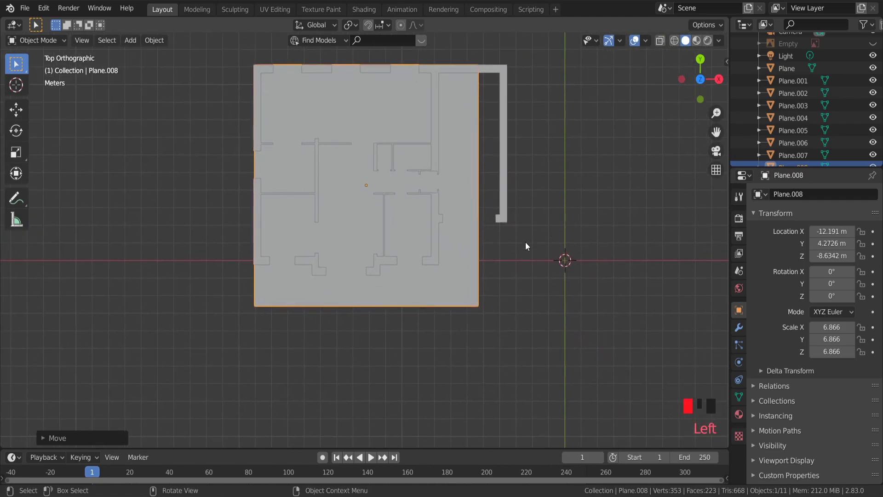
# - In Edit Mode with edge select, move the plane's right edge along X toward the wall
pyautogui.click(28, 41)
pyautogui.click(27, 64)
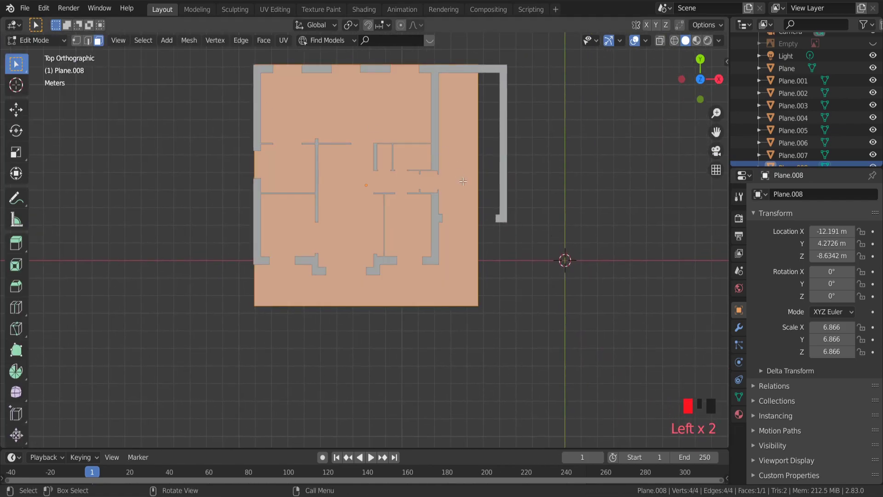
pyautogui.click(87, 41)
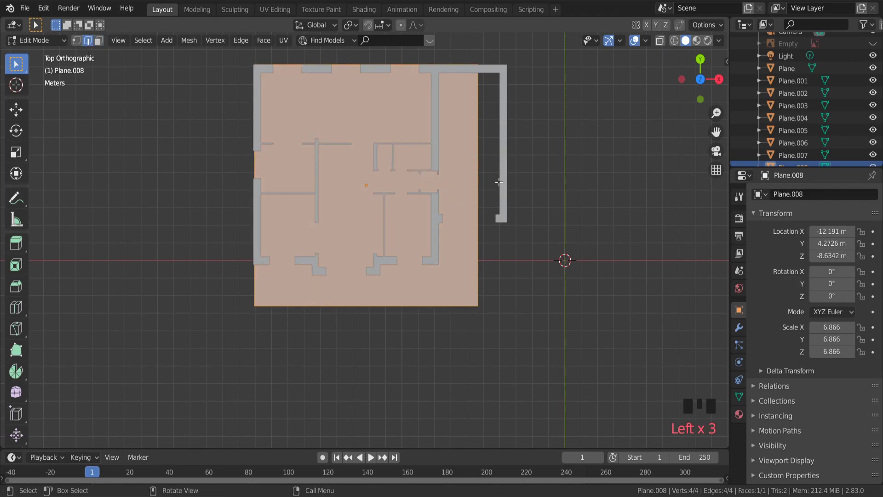
pyautogui.click(477, 199)
pyautogui.scroll(2, 480, 237)
pyautogui.moveTo(481, 237); pyautogui.dragTo(501, 324, button='middle')
pyautogui.scroll(-2, 487, 258)
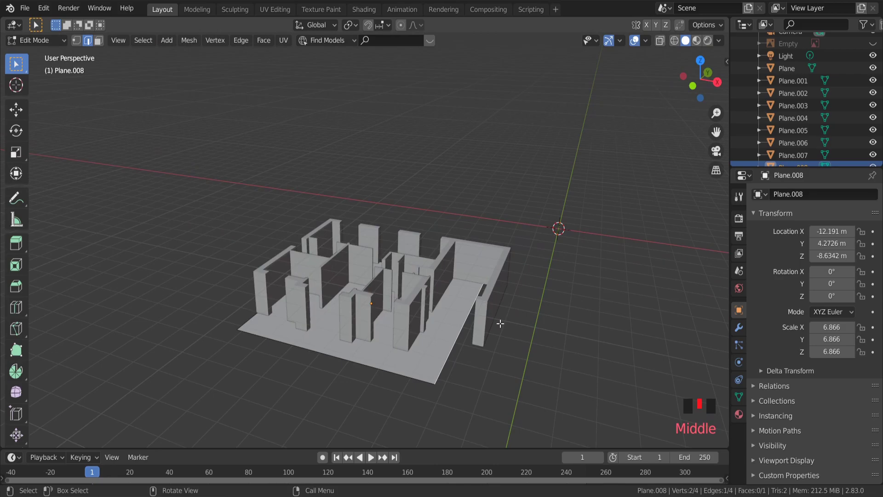
pyautogui.press('g')
pyautogui.press('x')
pyautogui.click(527, 324)
# - Refine the right edge along X in top view so it sits flush with the wall
pyautogui.scroll(3, 491, 361)
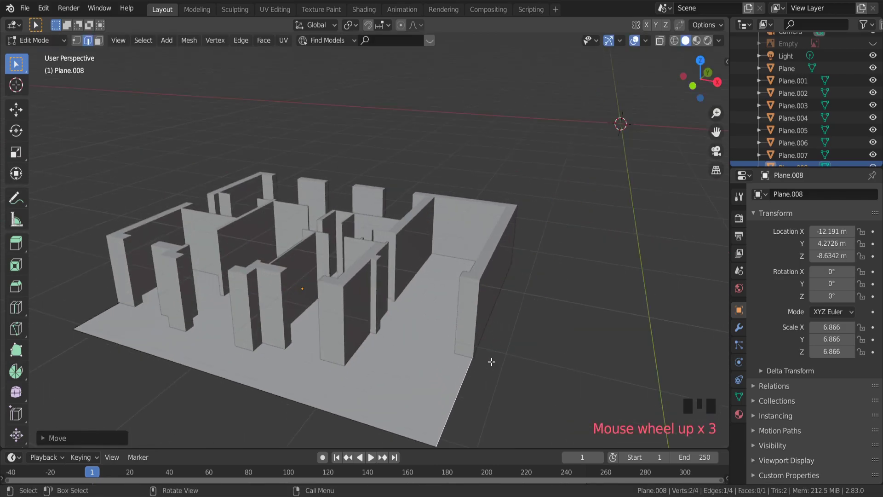
pyautogui.moveTo(491, 361); pyautogui.dragTo(552, 230, button='middle')
pyautogui.click(703, 64)
pyautogui.scroll(14, 483, 216)
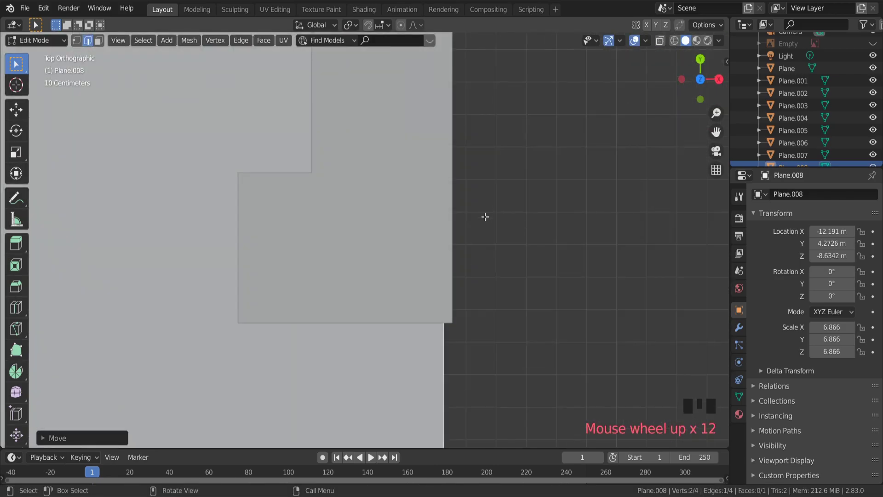
pyautogui.press('g')
pyautogui.press('x')
pyautogui.click(486, 236)
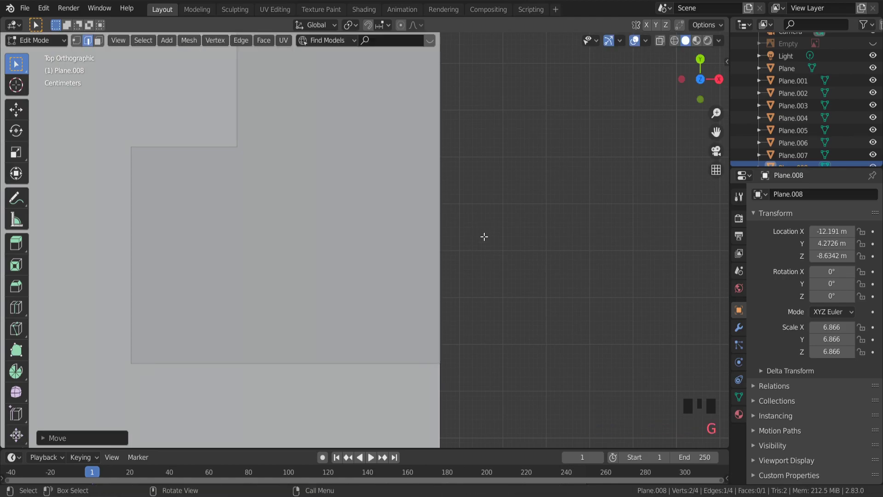
pyautogui.scroll(-19, 474, 299)
pyautogui.moveTo(375, 358); pyautogui.dragTo(365, 362, button='middle')
pyautogui.scroll(5, 364, 362)
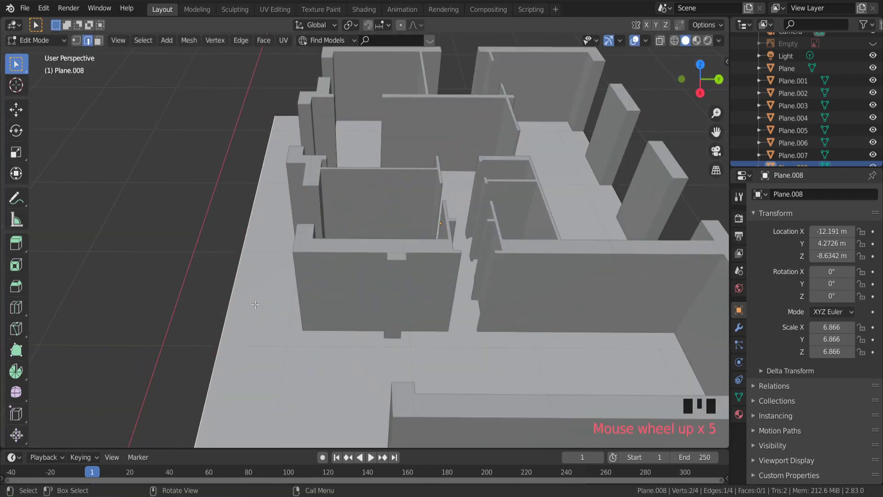
pyautogui.press('KP_7')
# - Move the selected floor edge along Y in two passes to meet the wall
pyautogui.press('g')
pyautogui.press('y')
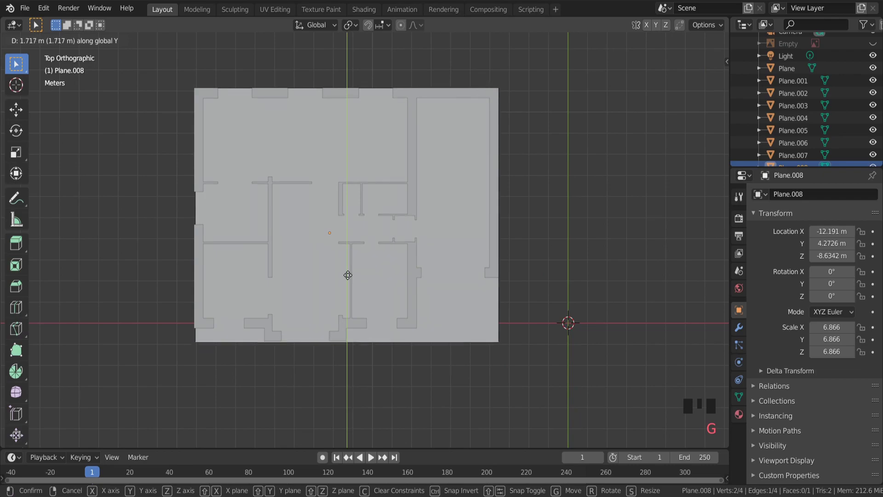
pyautogui.click(349, 275)
pyautogui.scroll(9, 343, 344)
pyautogui.scroll(9, 342, 344)
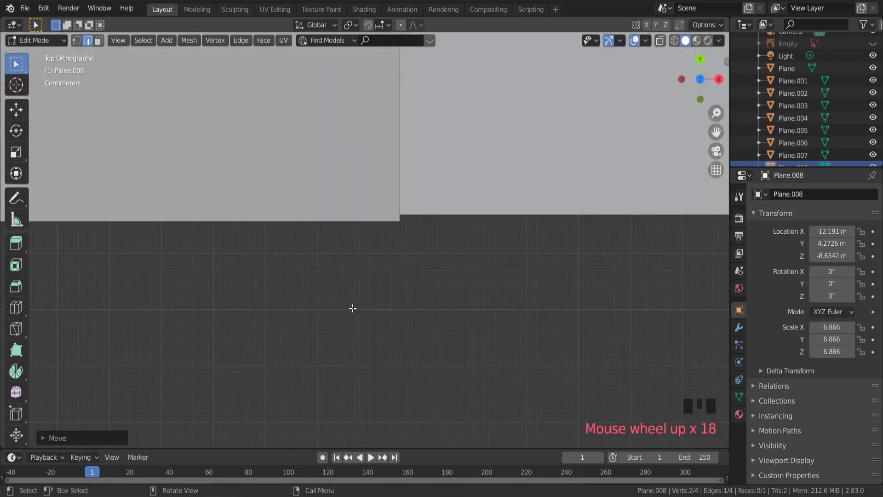
pyautogui.press('g')
pyautogui.press('y')
pyautogui.click(351, 307)
pyautogui.scroll(-15, 351, 312)
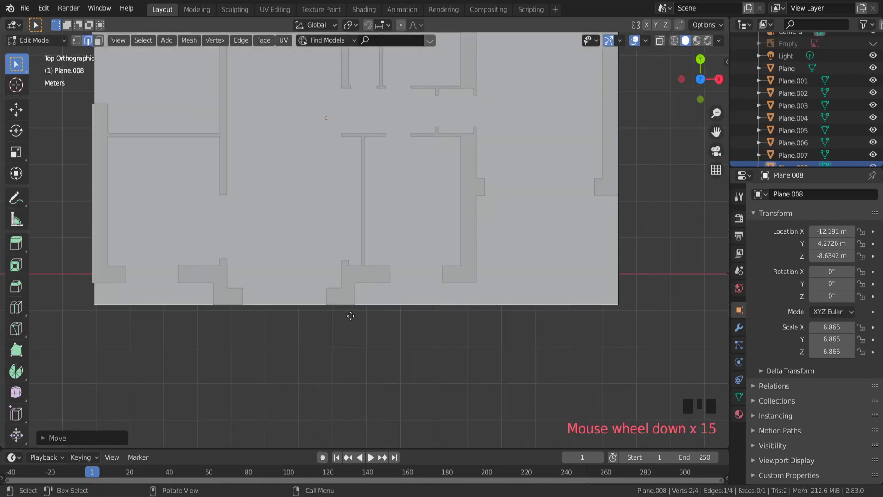
# - Move the floor's bottom edge upward along Y to the outer wall line
pyautogui.press('g')
pyautogui.press('y')
pyautogui.click(361, 292)
pyautogui.scroll(20, 452, 342)
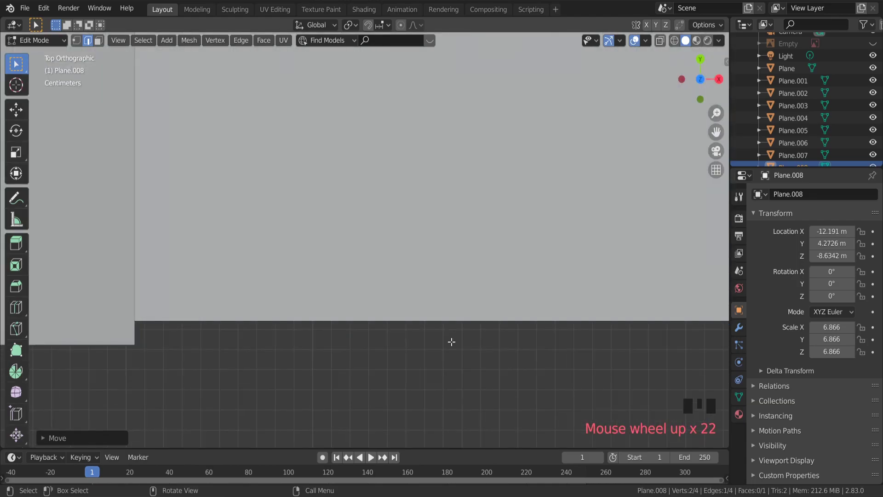
pyautogui.press('g')
pyautogui.press('y')
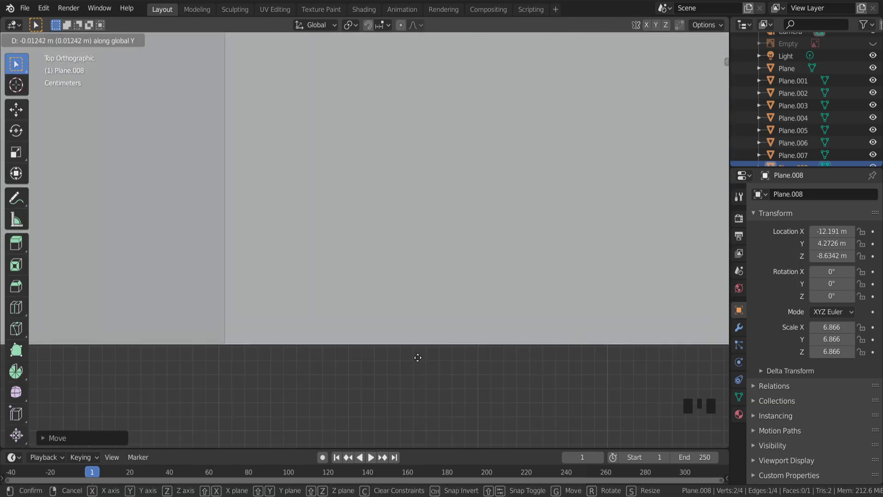
pyautogui.click(417, 358)
pyautogui.scroll(-20, 421, 357)
pyautogui.scroll(11, 305, 312)
pyautogui.scroll(-8, 341, 310)
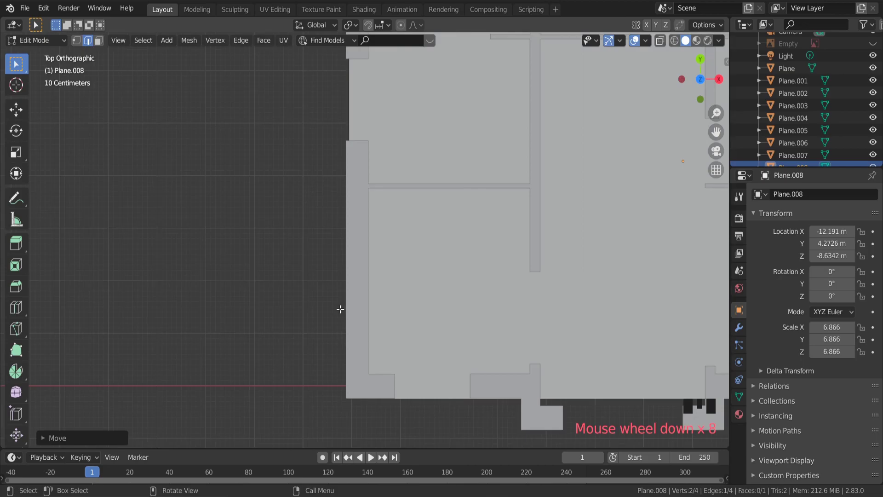
pyautogui.scroll(-4, 340, 309)
# - Select another floor edge and slide it along X to align with the wall
pyautogui.click(340, 309)
pyautogui.scroll(10, 341, 276)
pyautogui.press('g')
pyautogui.press('y')
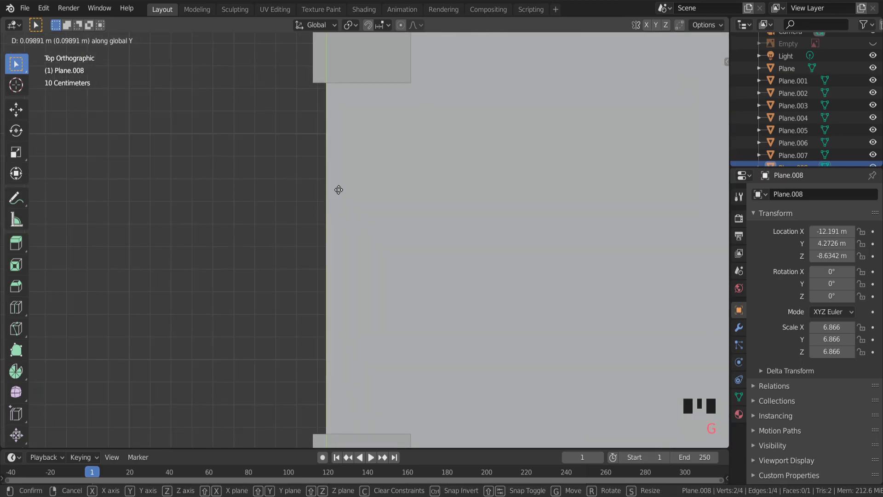
pyautogui.rightClick(336, 190)
pyautogui.press('g')
pyautogui.press('x')
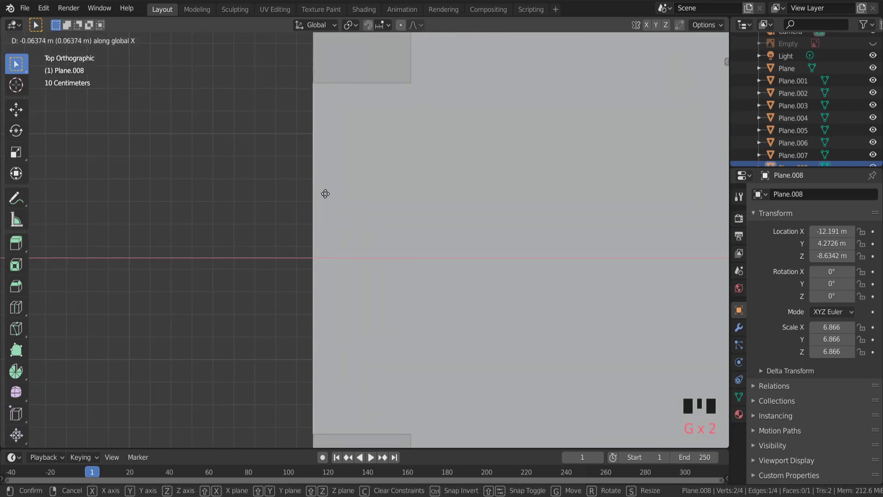
pyautogui.click(325, 194)
pyautogui.scroll(-17, 592, 371)
pyautogui.moveTo(592, 371); pyautogui.dragTo(701, 54, button='middle')
pyautogui.scroll(2, 418, 349)
pyautogui.scroll(-3, 368, 349)
pyautogui.scroll(-6, 368, 349)
pyautogui.click(699, 68)
pyautogui.click(700, 60)
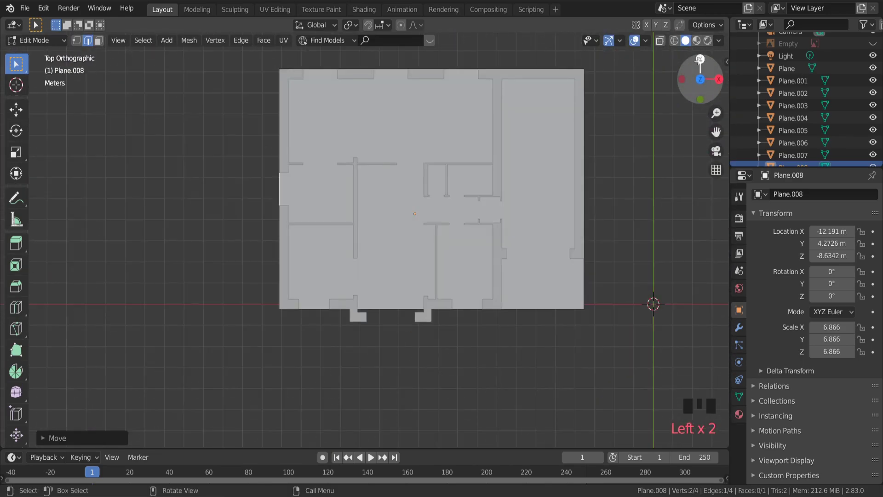
# - In wireframe with face select, add a loop cut across the floor plane
pyautogui.press('z')
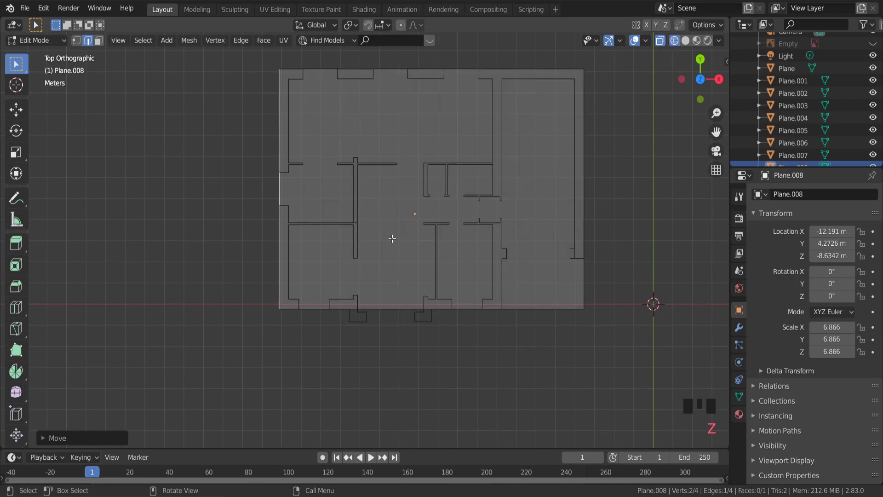
pyautogui.click(98, 41)
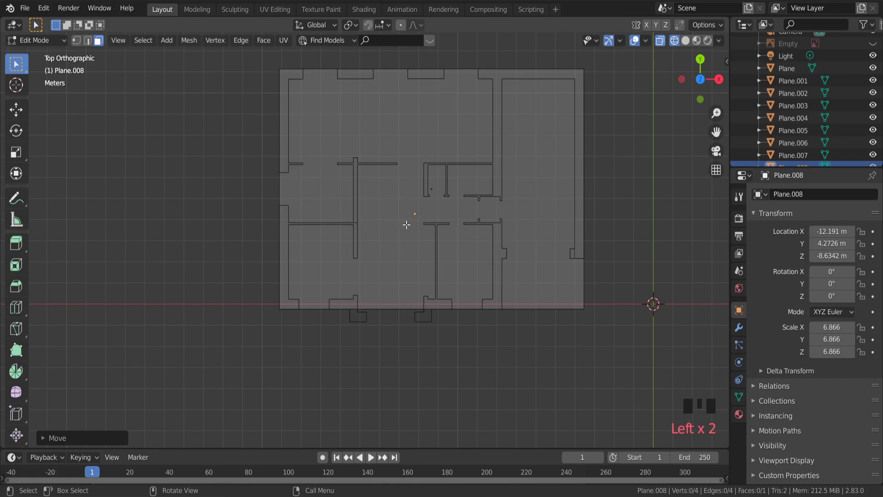
pyautogui.scroll(3, 407, 225)
pyautogui.moveTo(407, 244); pyautogui.dragTo(403, 273, button='middle')
pyautogui.scroll(-3, 403, 272)
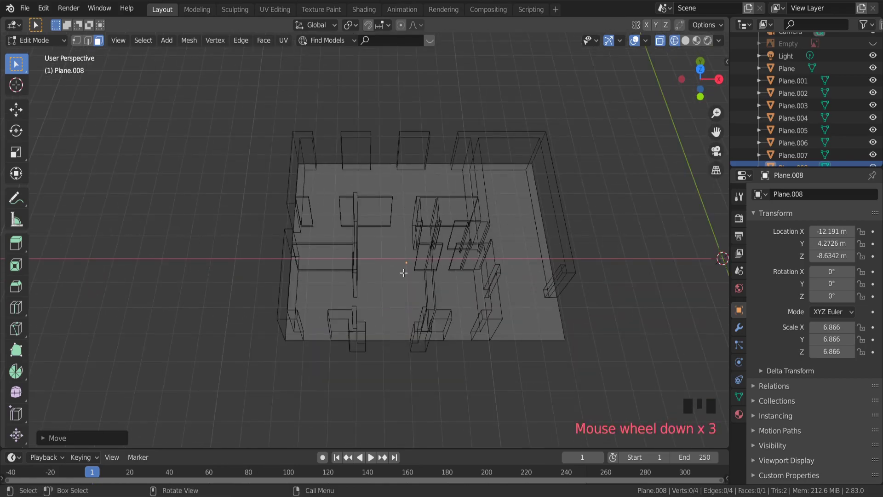
pyautogui.hotkey('ctrl', 'r')
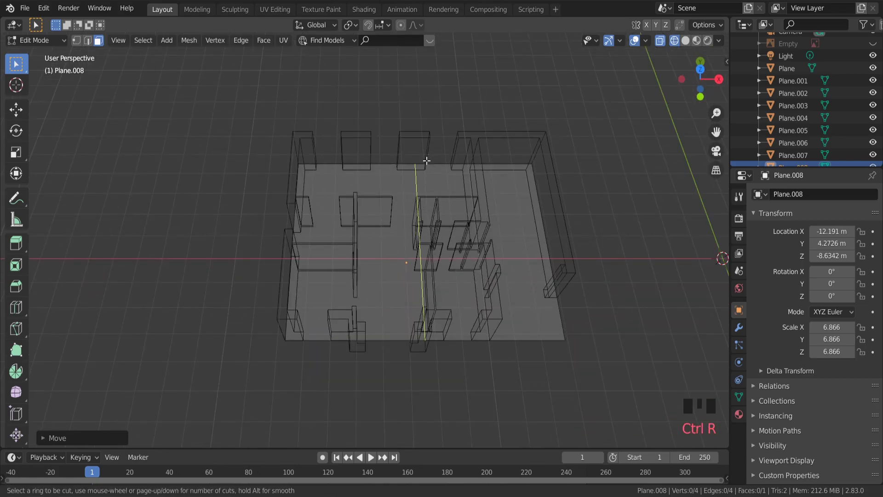
pyautogui.click(425, 161)
pyautogui.click(374, 181)
# - In top view, move the new cut edge to line up with a bottom wall corner
pyautogui.press('KP_7')
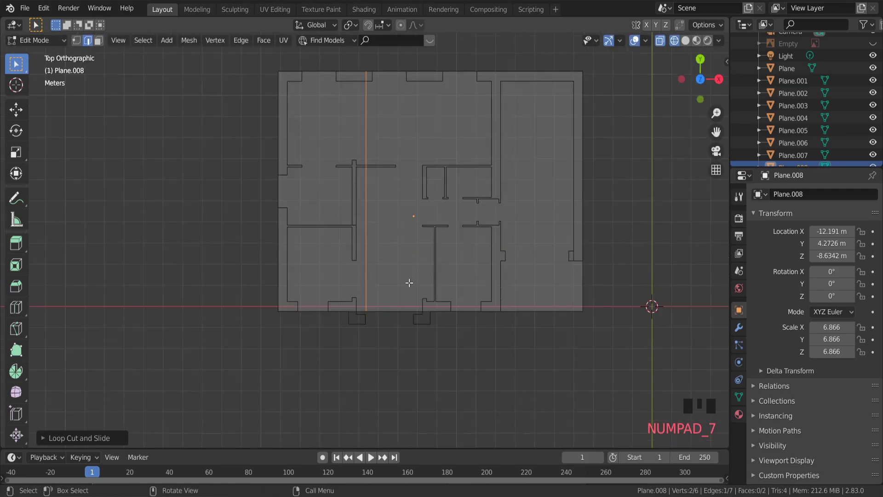
pyautogui.scroll(10, 346, 280)
pyautogui.scroll(-2, 366, 289)
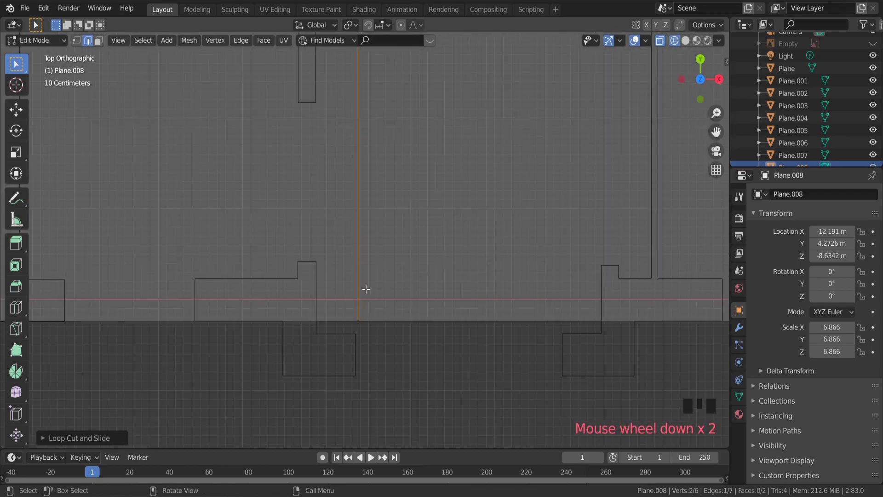
pyautogui.press('g')
pyautogui.click(324, 282)
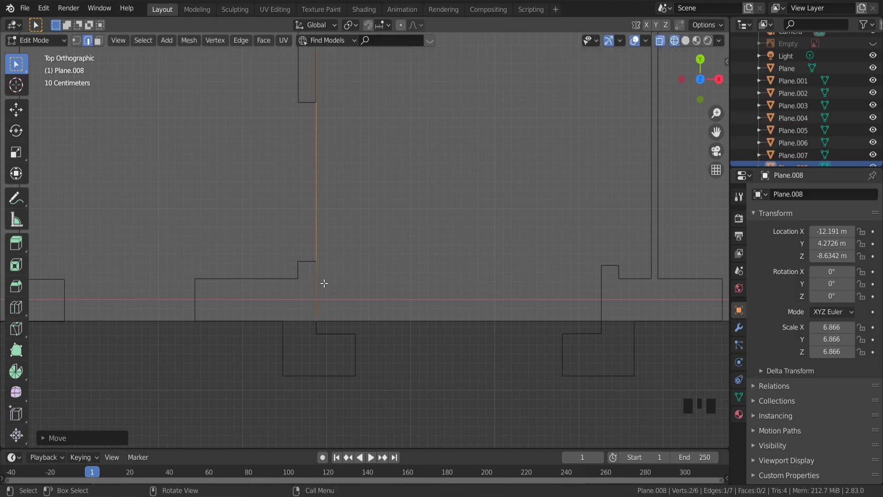
pyautogui.scroll(-2, 389, 290)
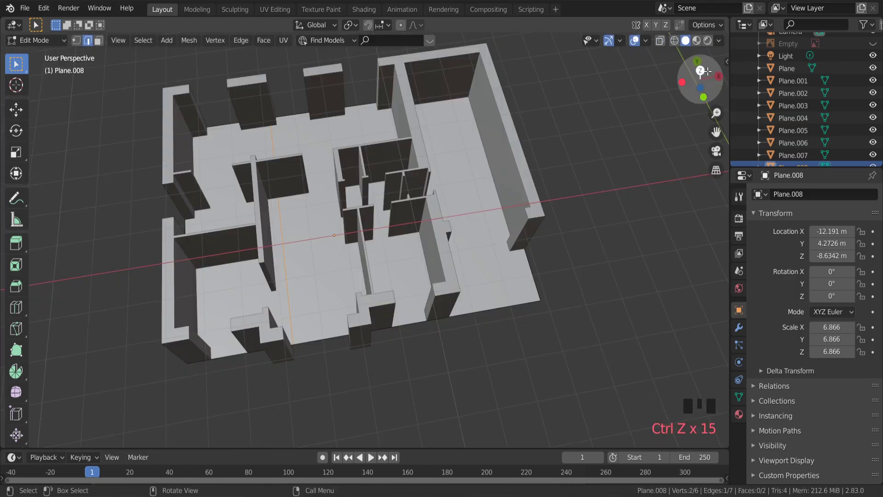
# - Add a second loop cut across the floor plane
pyautogui.click(701, 71)
pyautogui.scroll(-3, 344, 139)
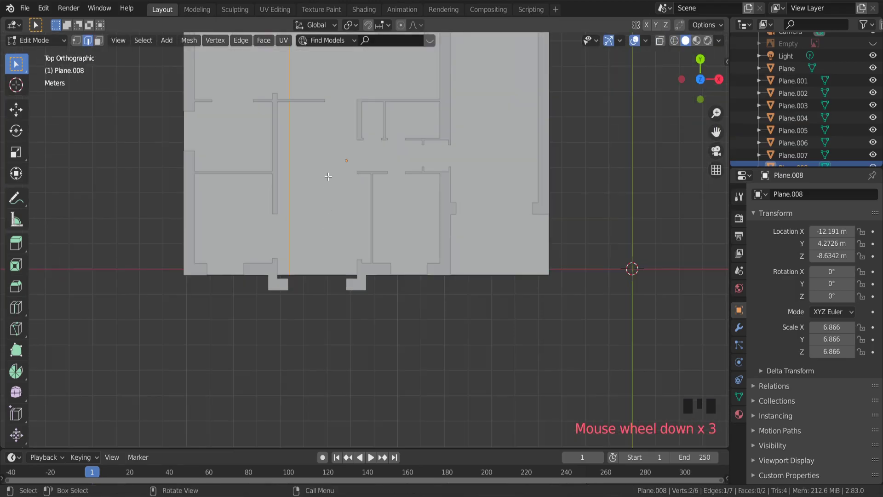
pyautogui.hotkey('ctrl', 'r')
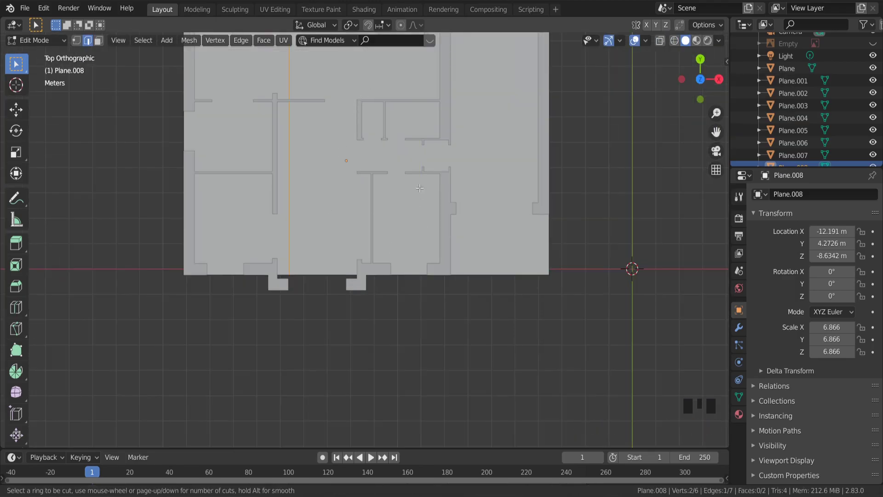
pyautogui.click(401, 277)
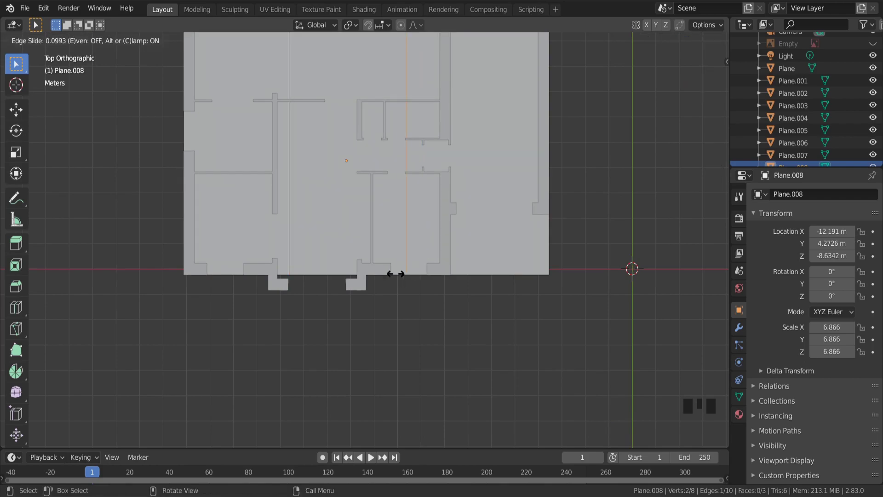
pyautogui.click(357, 280)
# - In wireframe, align the second cut edge and the left vertical edge with the bottom wall corners
pyautogui.scroll(4, 357, 280)
pyautogui.press('z')
pyautogui.click(275, 258)
pyautogui.scroll(2, 357, 266)
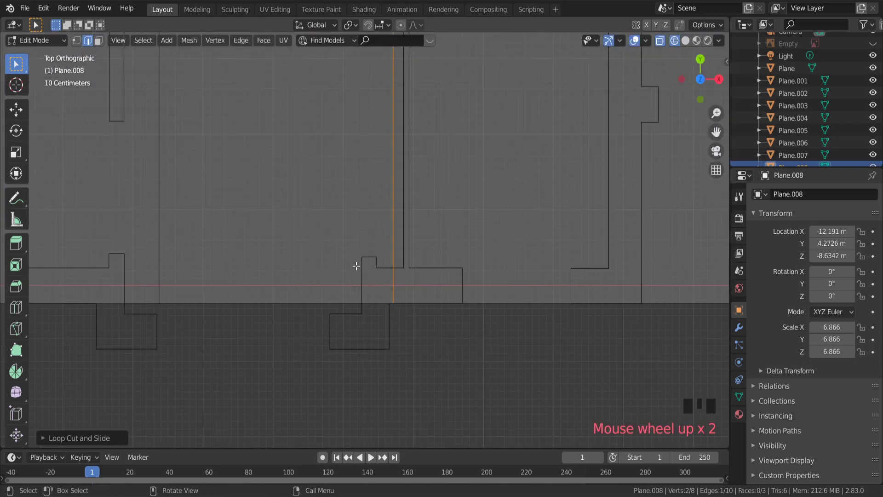
pyautogui.press('g')
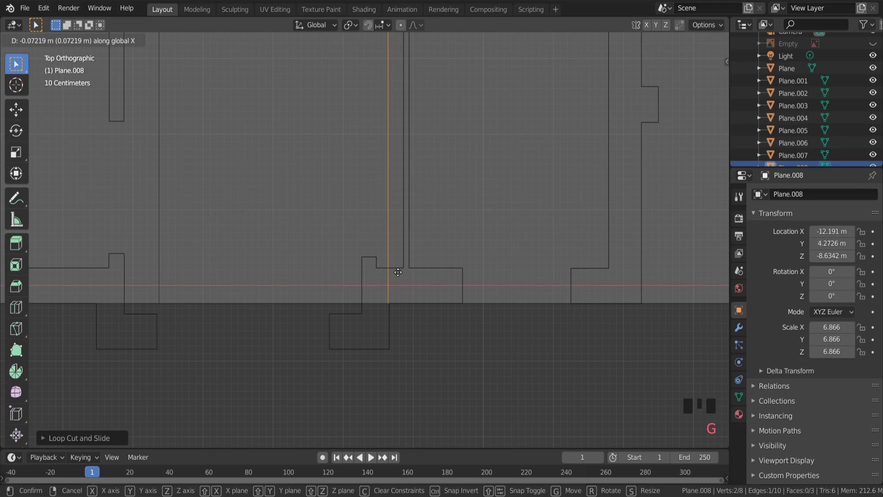
pyautogui.click(399, 271)
pyautogui.click(160, 252)
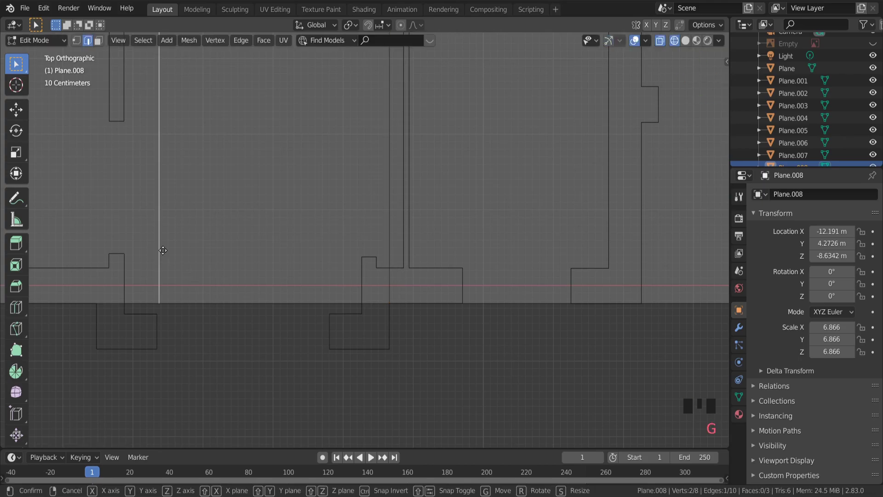
pyautogui.press('x')
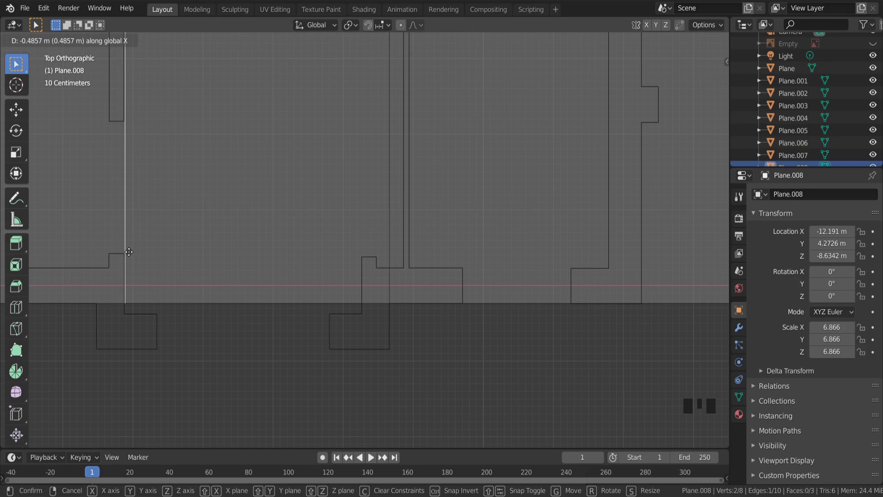
pyautogui.click(128, 253)
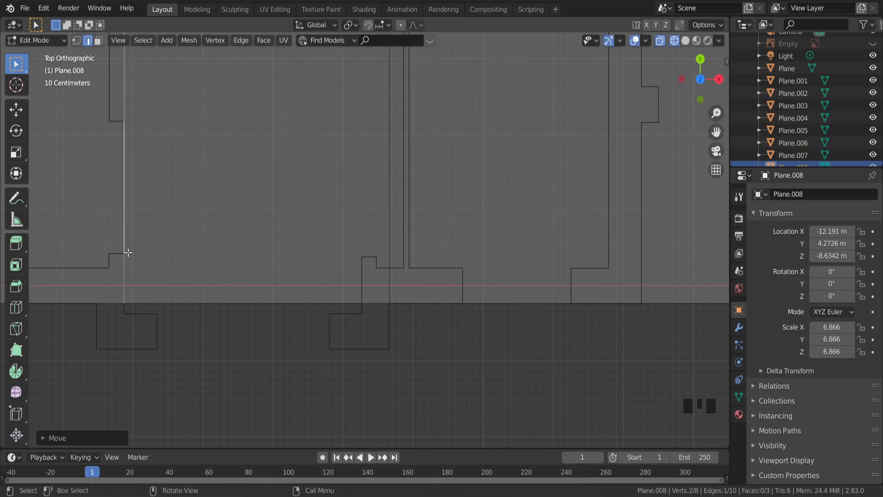
# - Extrude the floor's bottom edge segment 0.5986 m down along Y, adding a fourth face
pyautogui.click(208, 304)
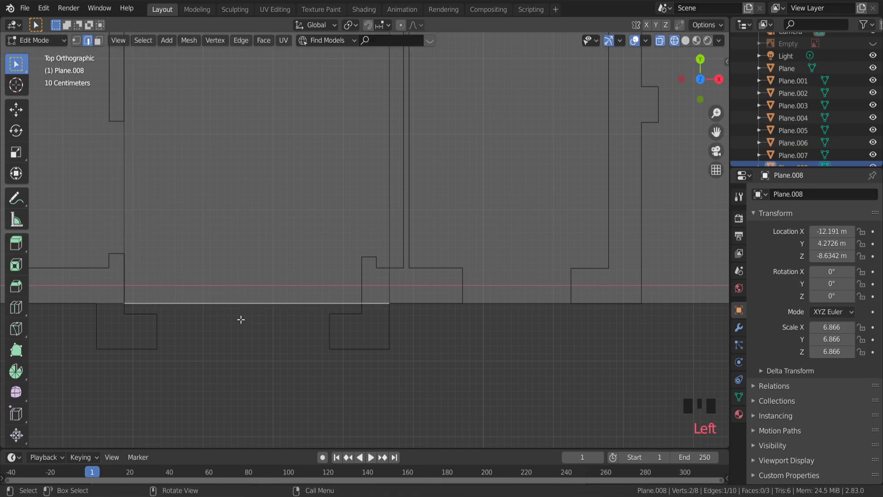
pyautogui.moveTo(241, 319); pyautogui.dragTo(274, 299, button='middle')
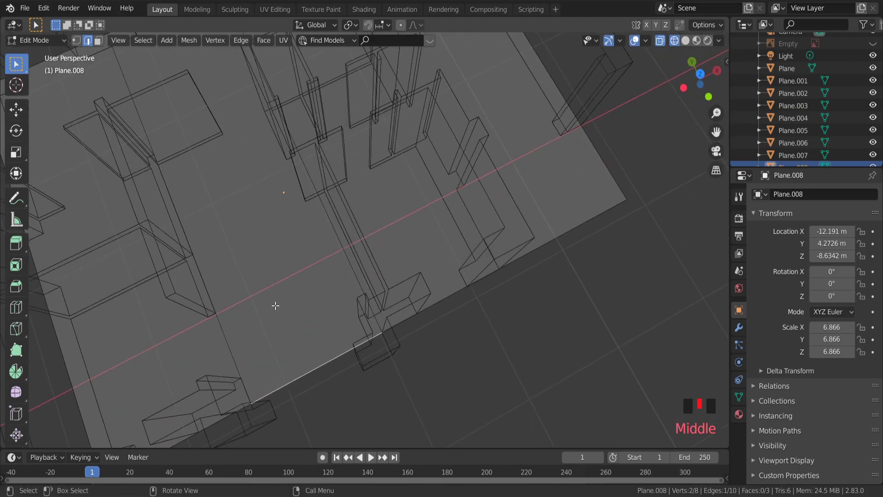
pyautogui.press('KP_7')
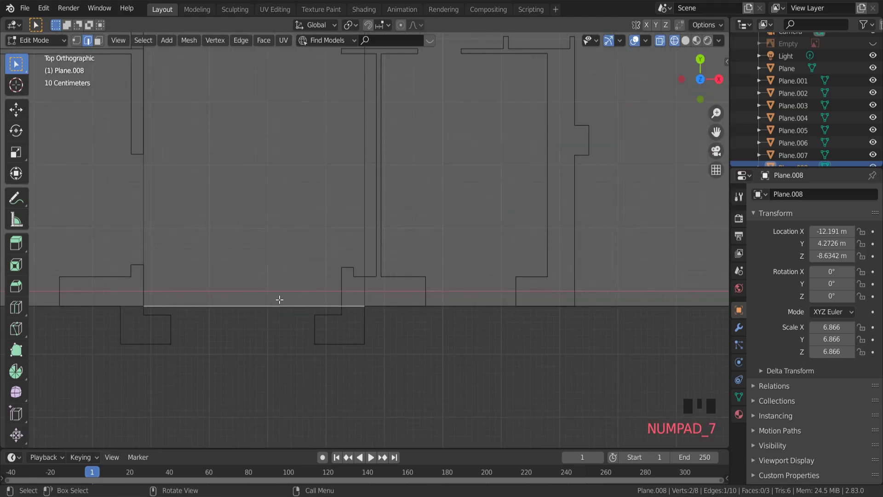
pyautogui.press('e')
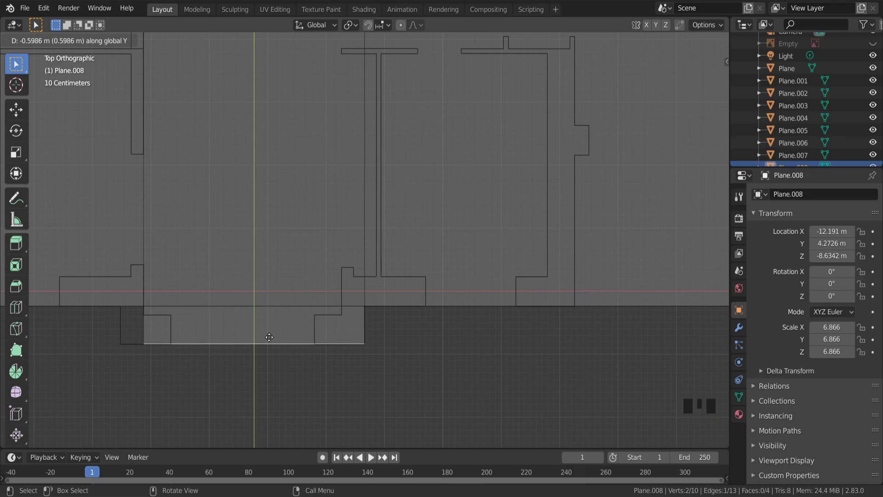
pyautogui.click(269, 337)
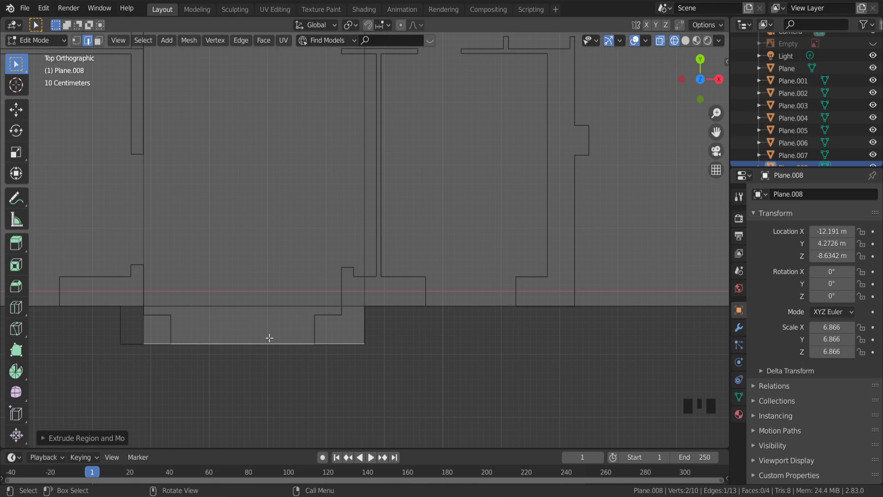
pyautogui.scroll(-5, 269, 337)
pyautogui.moveTo(269, 338); pyautogui.dragTo(292, 288, button='middle')
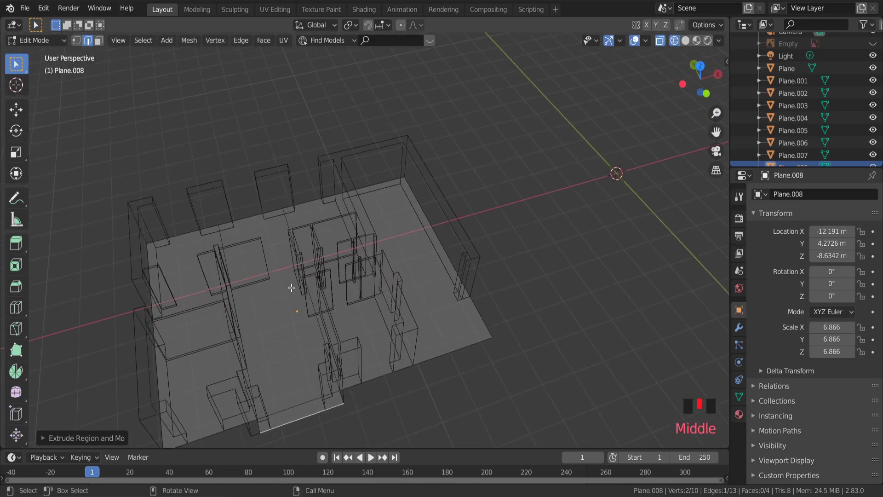
pyautogui.scroll(-2, 286, 307)
pyautogui.moveTo(240, 359); pyautogui.dragTo(221, 381, button='middle')
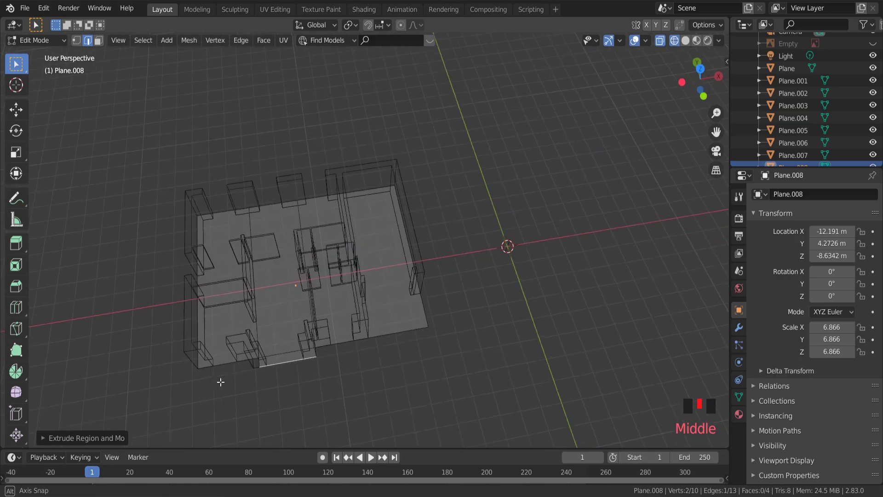
pyautogui.scroll(4, 428, 328)
pyautogui.scroll(2, 374, 293)
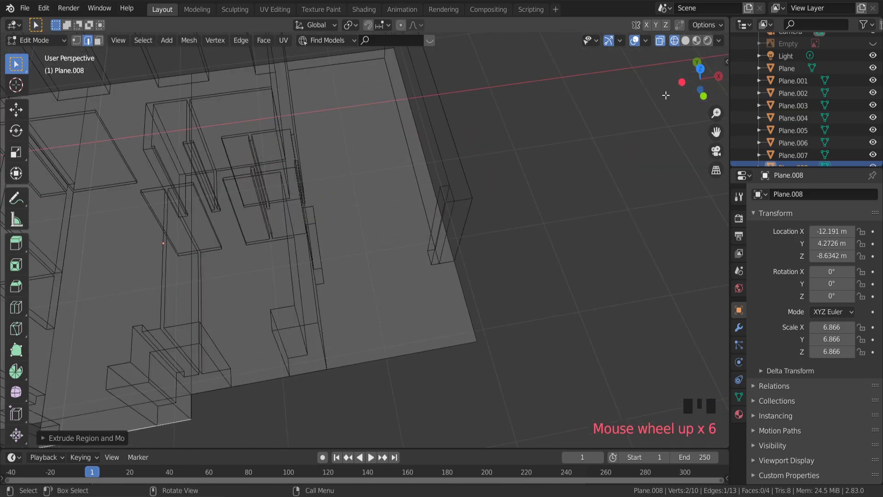
pyautogui.click(700, 69)
# - Add a vertical and a horizontal loop cut to the floor, sliding each onto a wall line (horizontal 0.5755)
pyautogui.scroll(-6, 314, 237)
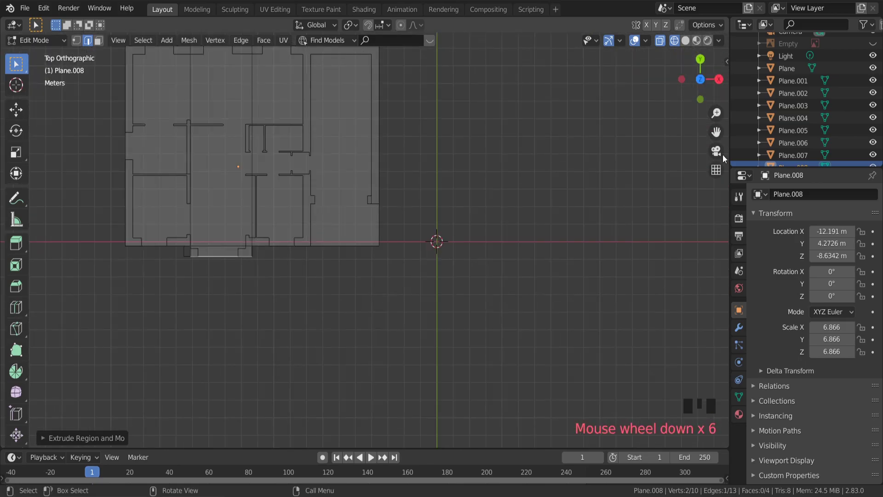
pyautogui.moveTo(716, 132); pyautogui.dragTo(664, 151)
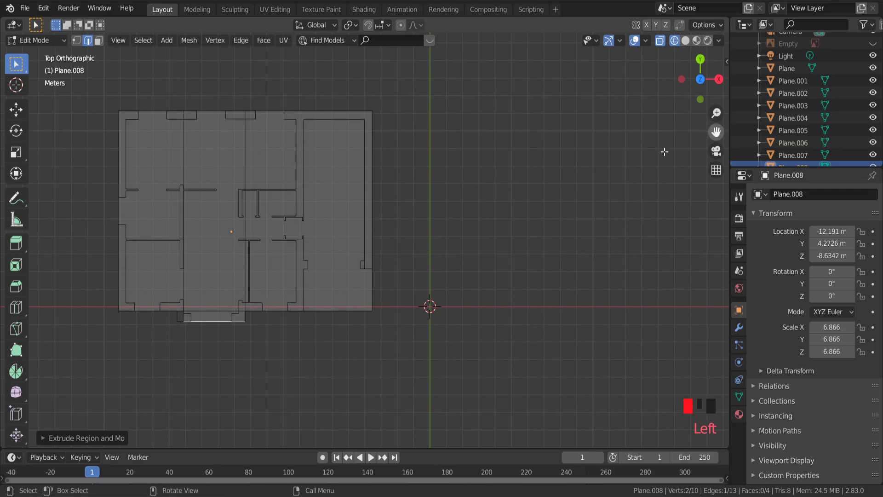
pyautogui.hotkey('ctrl', 'r')
pyautogui.click(318, 113)
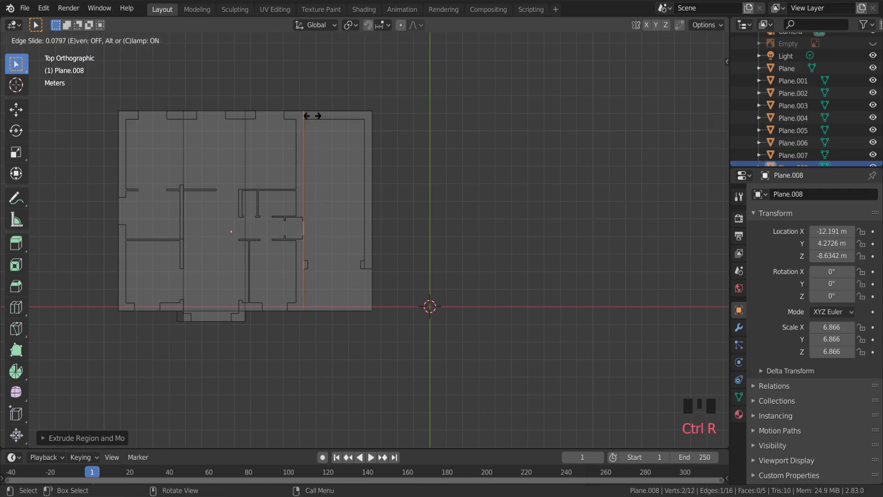
pyautogui.click(312, 115)
pyautogui.scroll(5, 339, 311)
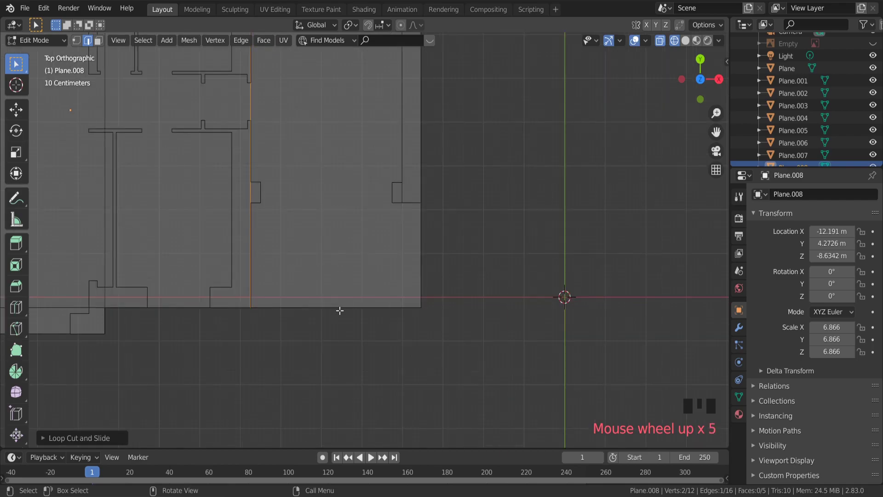
pyautogui.scroll(-1, 351, 290)
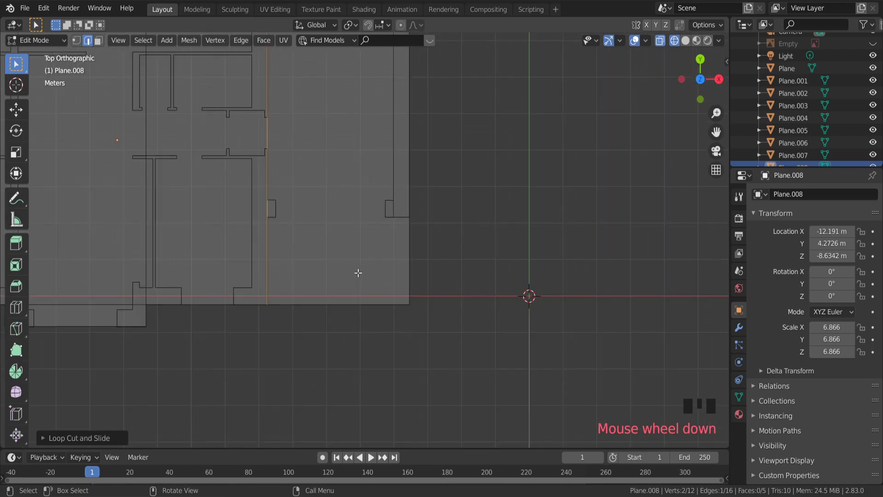
pyautogui.hotkey('ctrl', 'r')
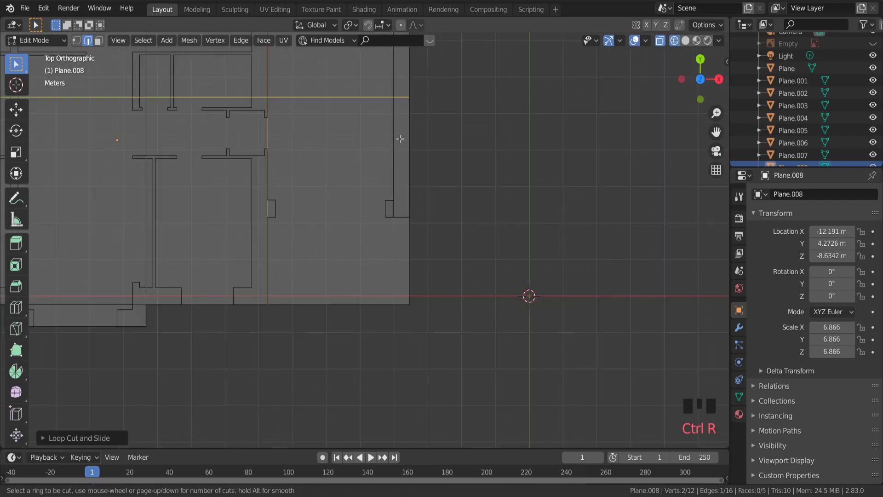
pyautogui.click(400, 138)
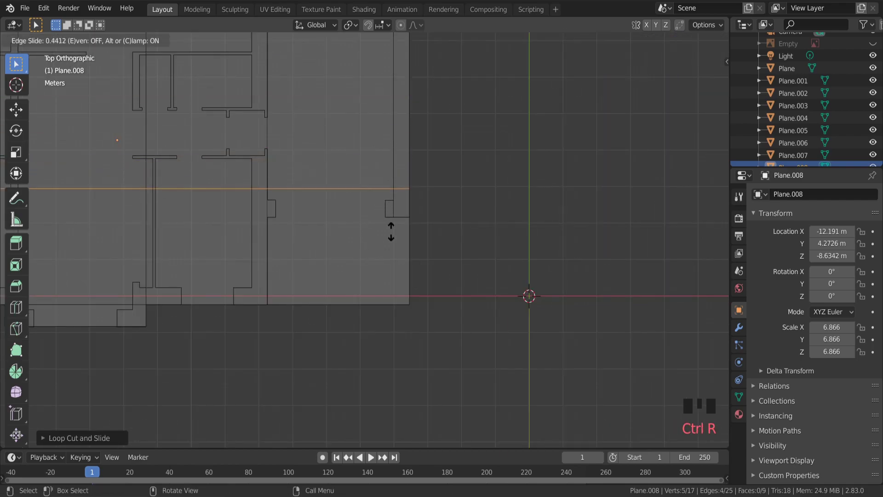
pyautogui.click(382, 258)
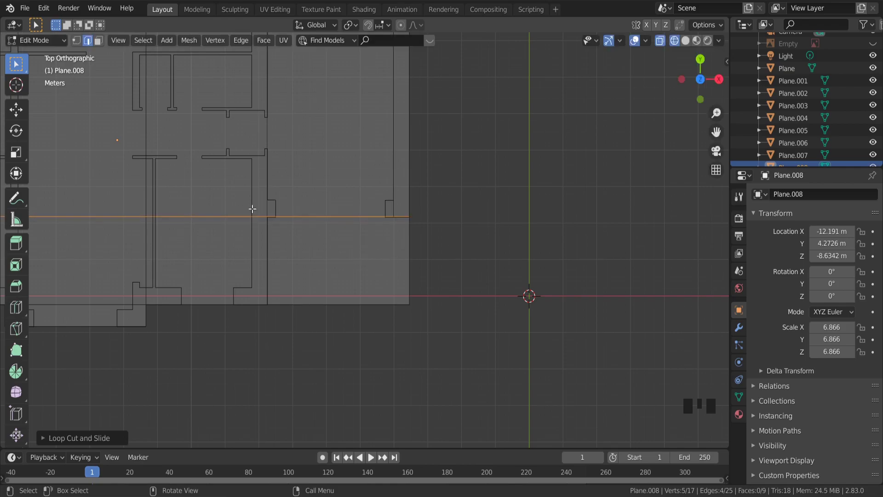
# - Switch to Face select mode and set the viewport to Solid shading
pyautogui.click(98, 41)
pyautogui.press('z')
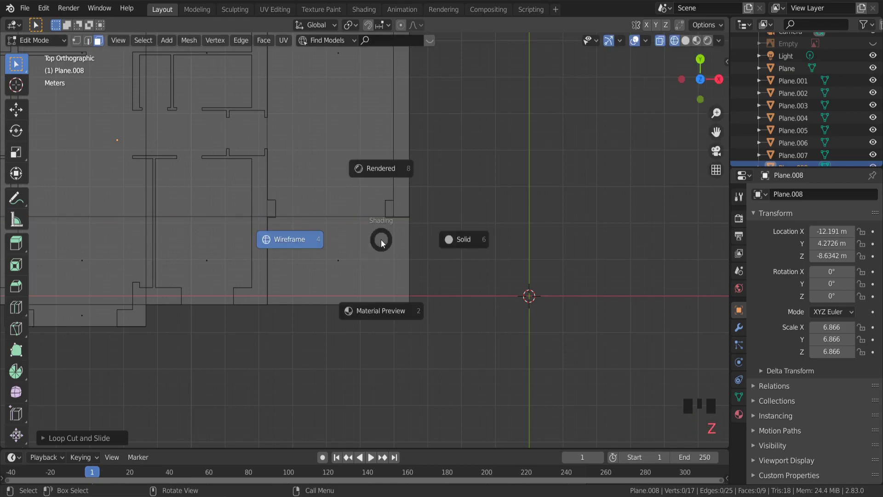
pyautogui.click(454, 240)
# - Delete the garage corner floor face with Only Edges & Faces, leaving 8 faces
pyautogui.moveTo(454, 240)
pyautogui.mouseDown(button='middle')
pyautogui.moveTo(426, 289)
pyautogui.moveTo(332, 291)
pyautogui.mouseUp(button='middle')
pyautogui.click(332, 291)
pyautogui.scroll(3, 332, 291)
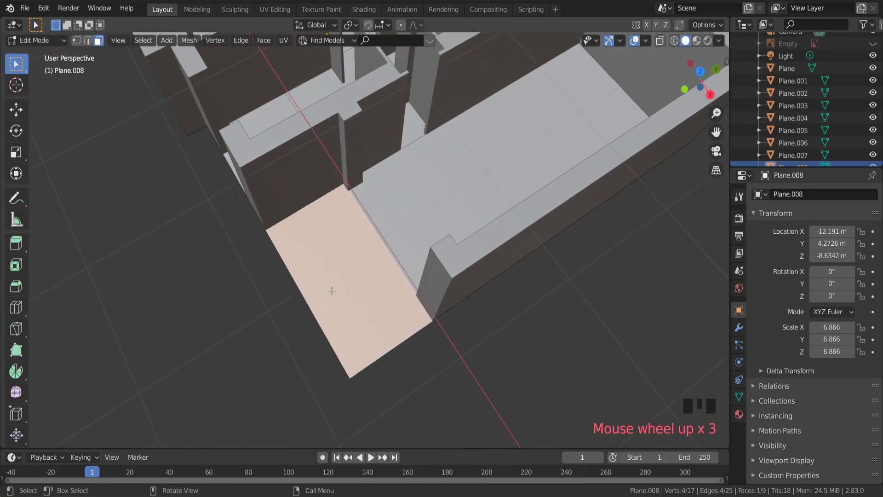
pyautogui.press('x')
pyautogui.click(299, 211)
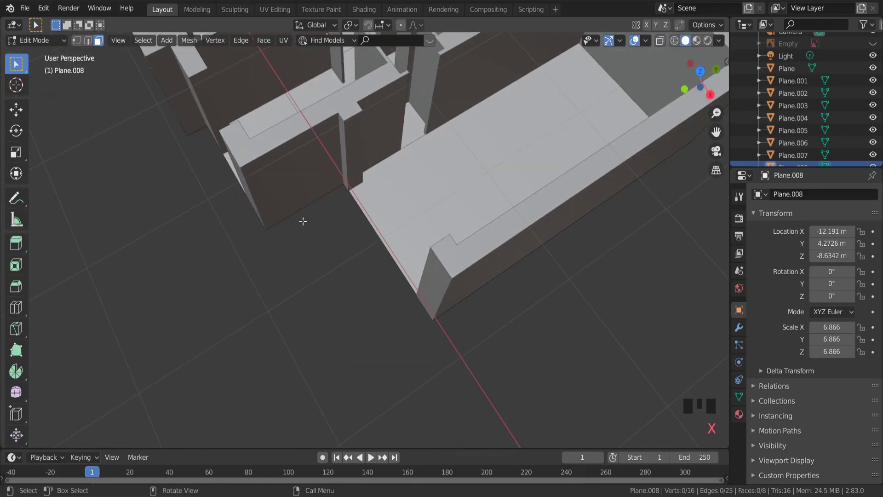
pyautogui.moveTo(294, 259); pyautogui.dragTo(128, 361, button='middle')
pyautogui.scroll(-6, 128, 361)
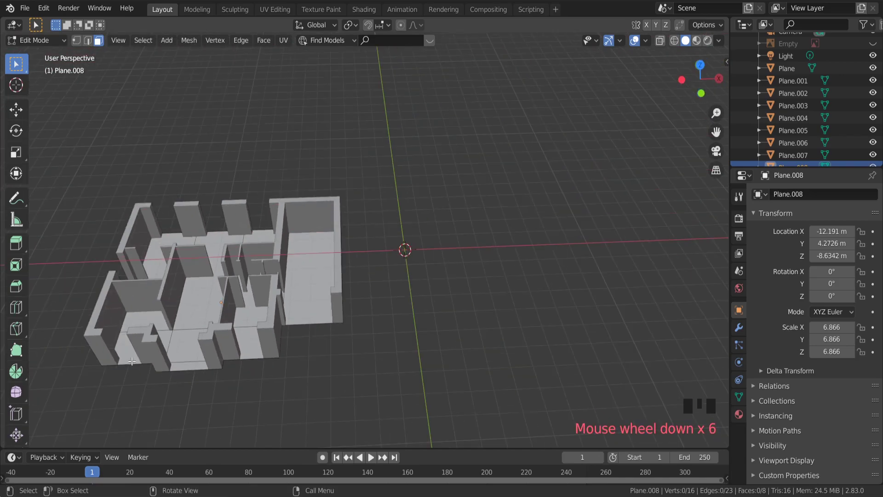
pyautogui.scroll(6, 125, 361)
pyautogui.scroll(2, 125, 361)
pyautogui.moveTo(341, 303); pyautogui.dragTo(253, 150, button='middle')
# - In Edge select mode, Limited Dissolve the two cut edges crossing the floor
pyautogui.click(87, 43)
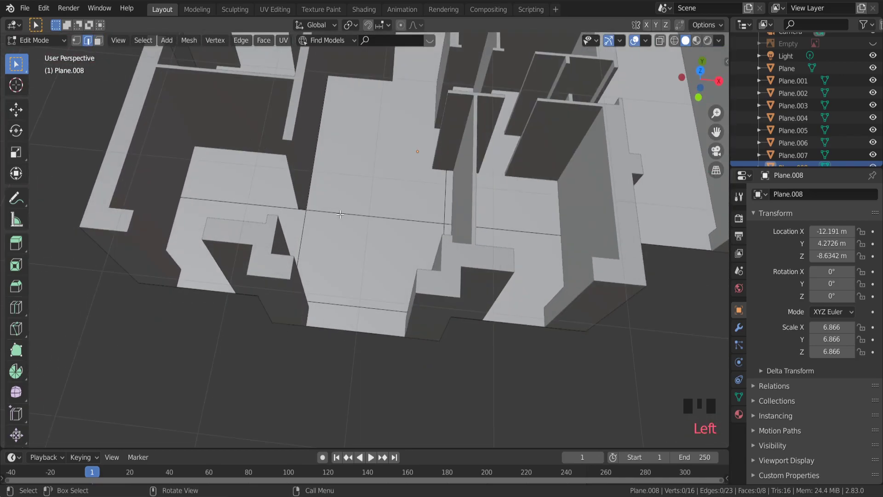
pyautogui.keyDown('alt'); pyautogui.click(340, 214); pyautogui.keyUp('alt')
pyautogui.press('x')
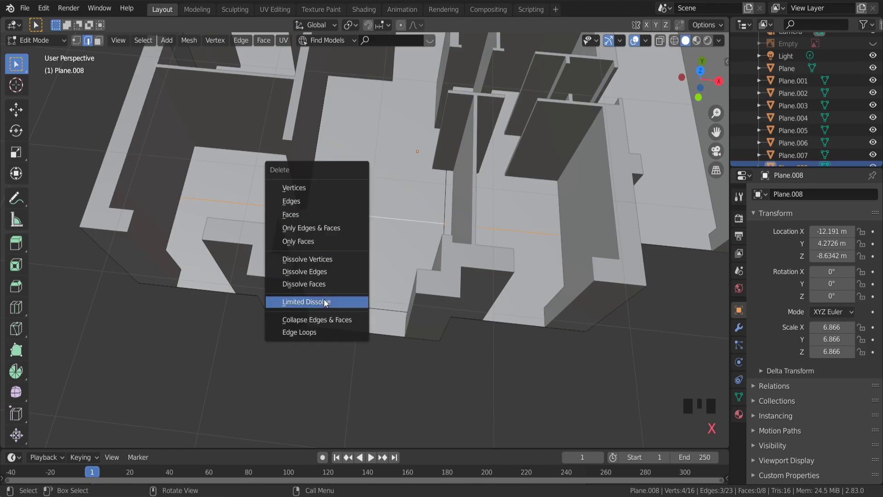
pyautogui.click(323, 299)
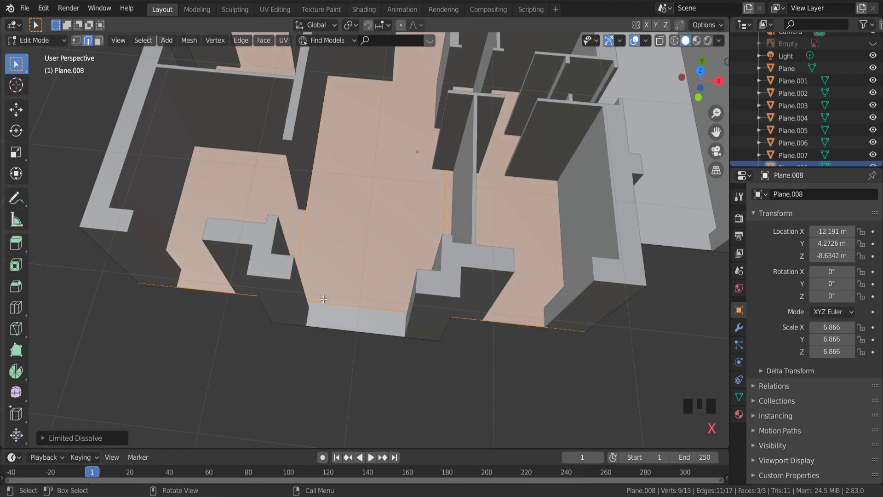
pyautogui.click(365, 306)
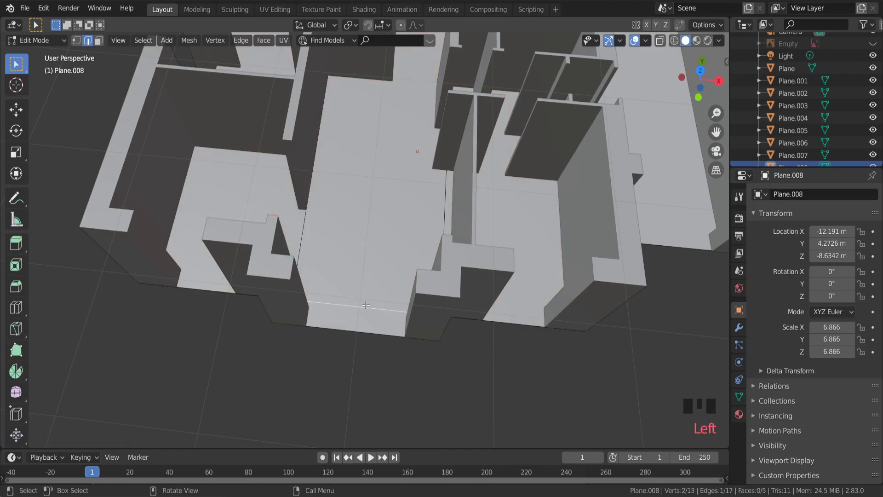
pyautogui.press('x')
pyautogui.click(366, 305)
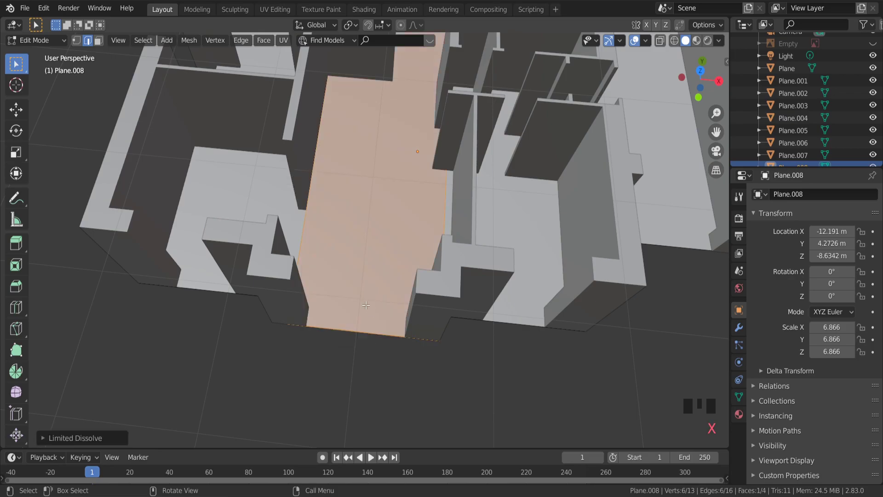
# - Select the leftover cut edge remaining on the floor
pyautogui.moveTo(400, 306); pyautogui.dragTo(374, 292, button='middle')
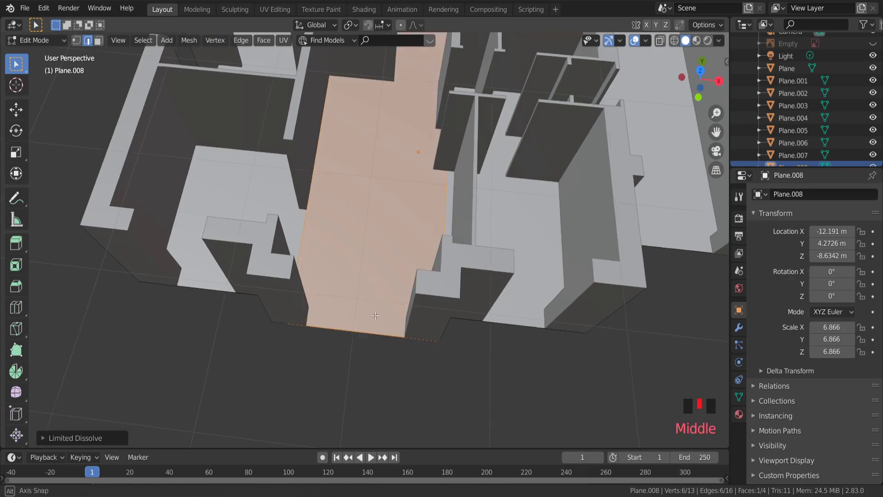
pyautogui.scroll(-3, 376, 316)
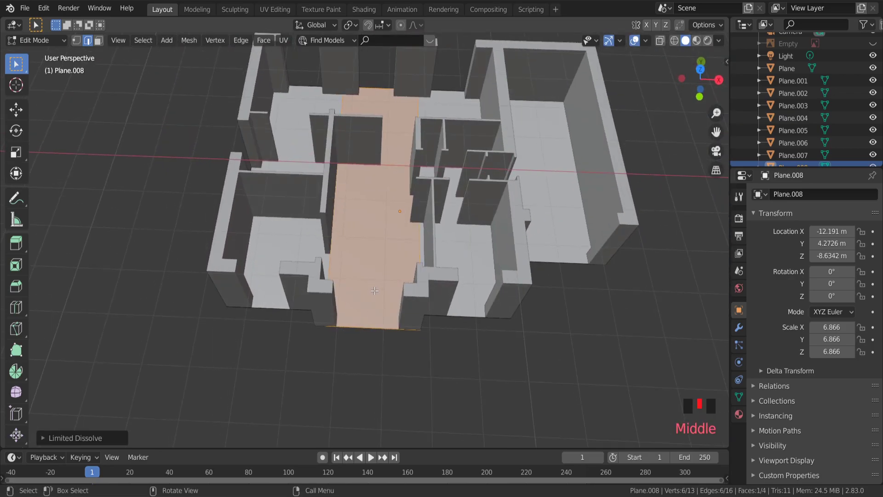
pyautogui.press('Tab')
pyautogui.press('Tab')
pyautogui.click(363, 272)
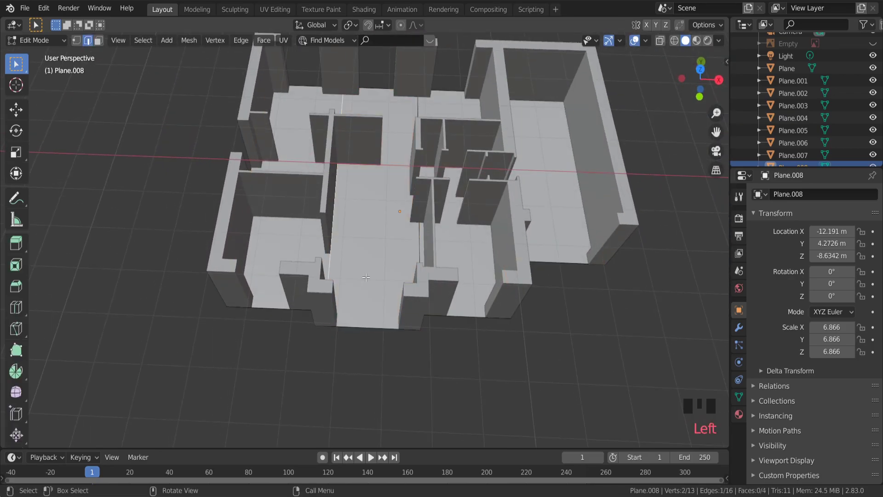
pyautogui.scroll(5, 366, 276)
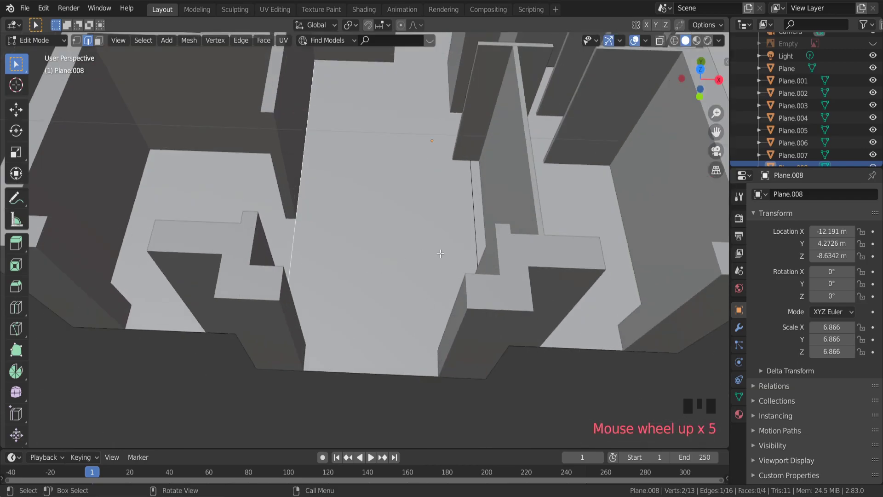
# - Limited Dissolve the last stray floor edge, then deselect and orbit around the finished house
pyautogui.press('x')
pyautogui.click(477, 237)
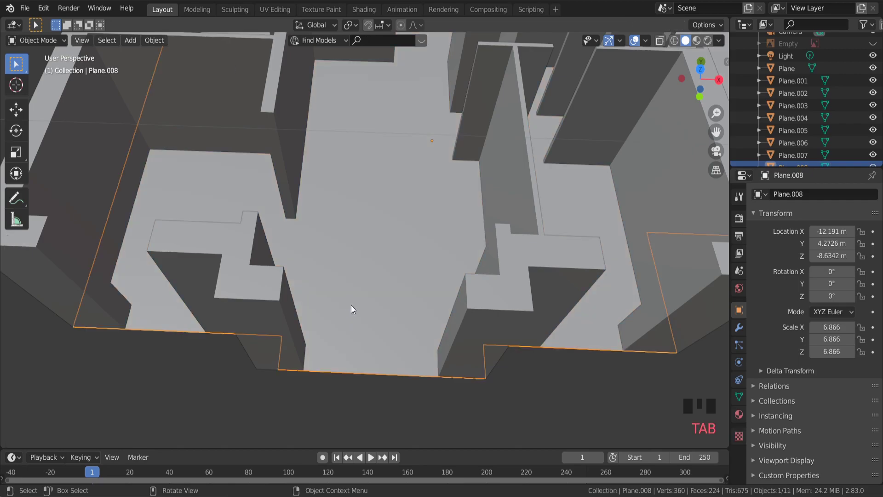
pyautogui.scroll(-6, 440, 329)
pyautogui.click(512, 329)
pyautogui.scroll(2, 528, 325)
pyautogui.moveTo(528, 324); pyautogui.dragTo(535, 291, button='middle')
pyautogui.scroll(-3, 444, 316)
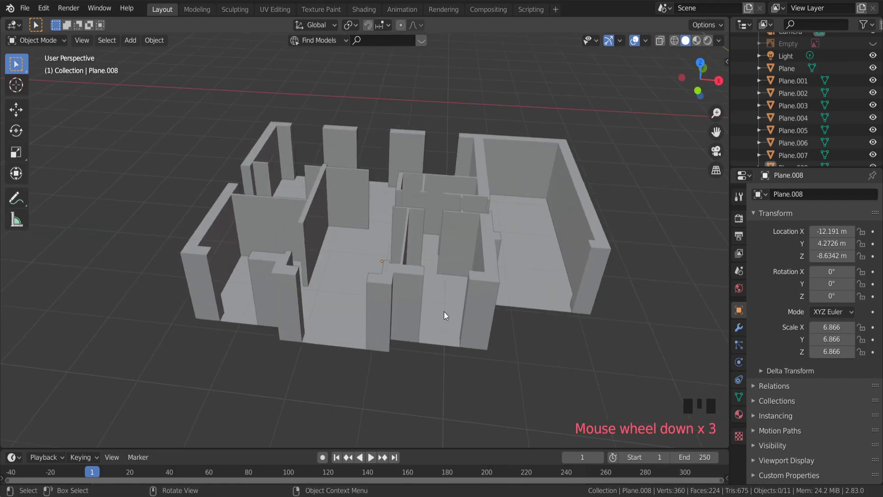